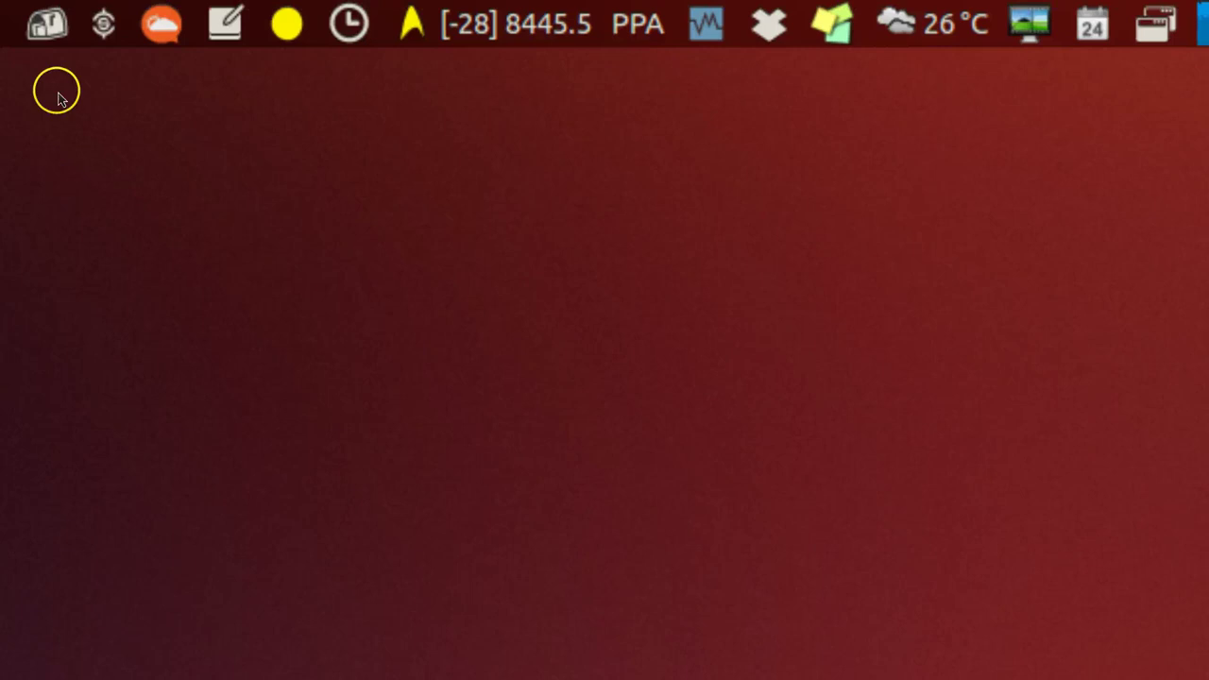
- Look through the recent notifications list and the weather indicator's options, closing each without changing anything
{"action": "left_click", "coordinate": [53, 33]}
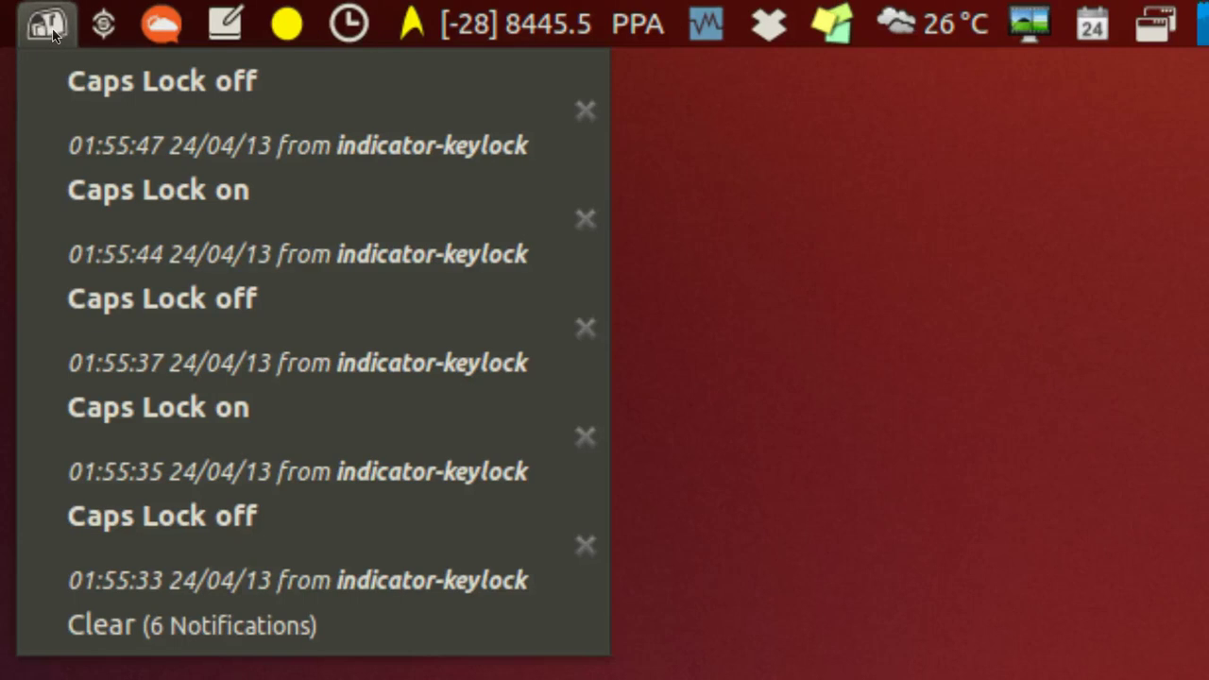
{"action": "left_click", "coordinate": [53, 34]}
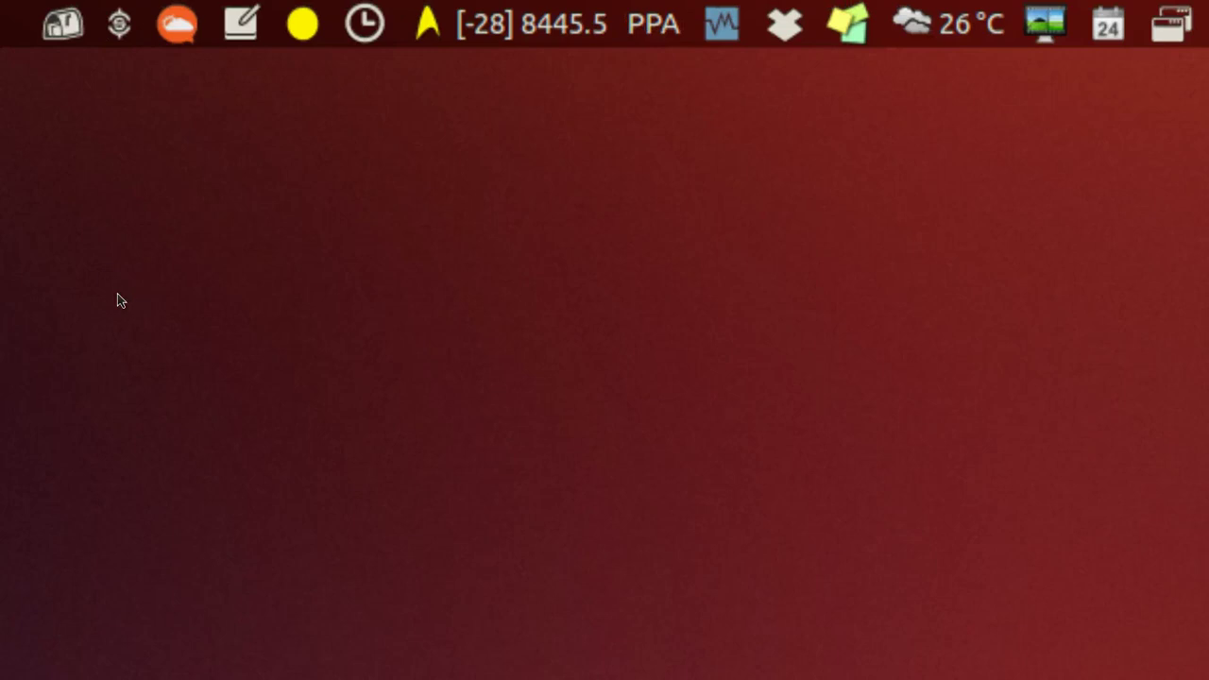
{"action": "left_click", "coordinate": [122, 322]}
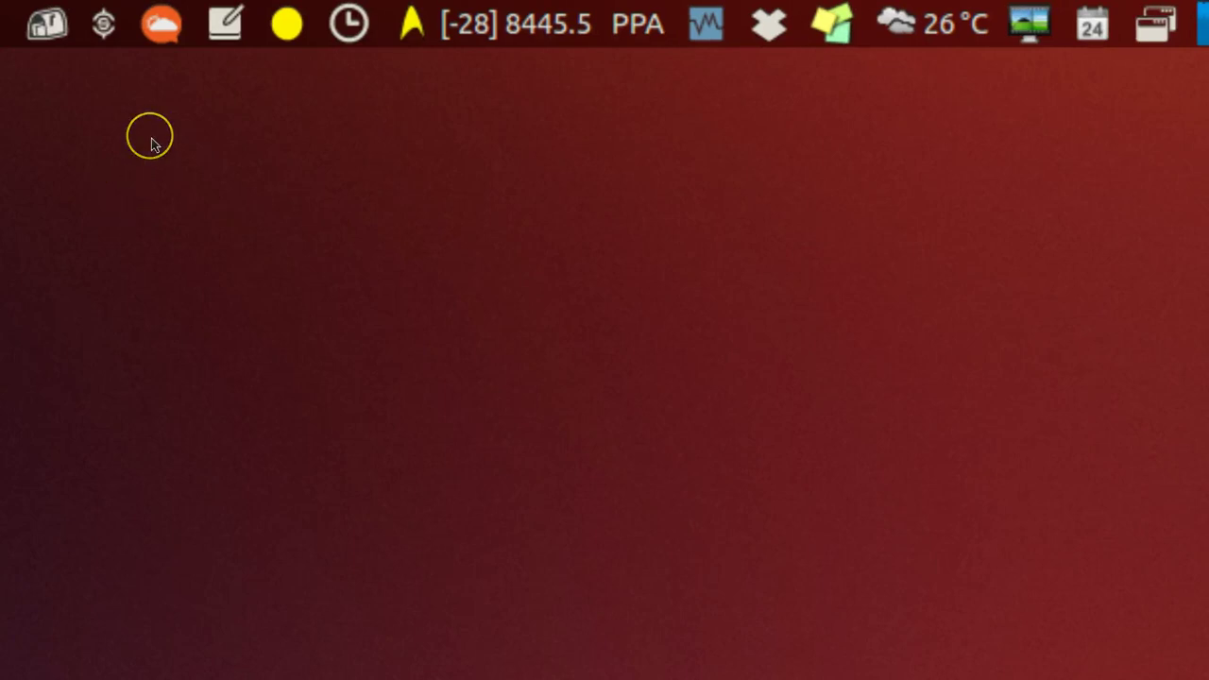
{"action": "left_click", "coordinate": [181, 26]}
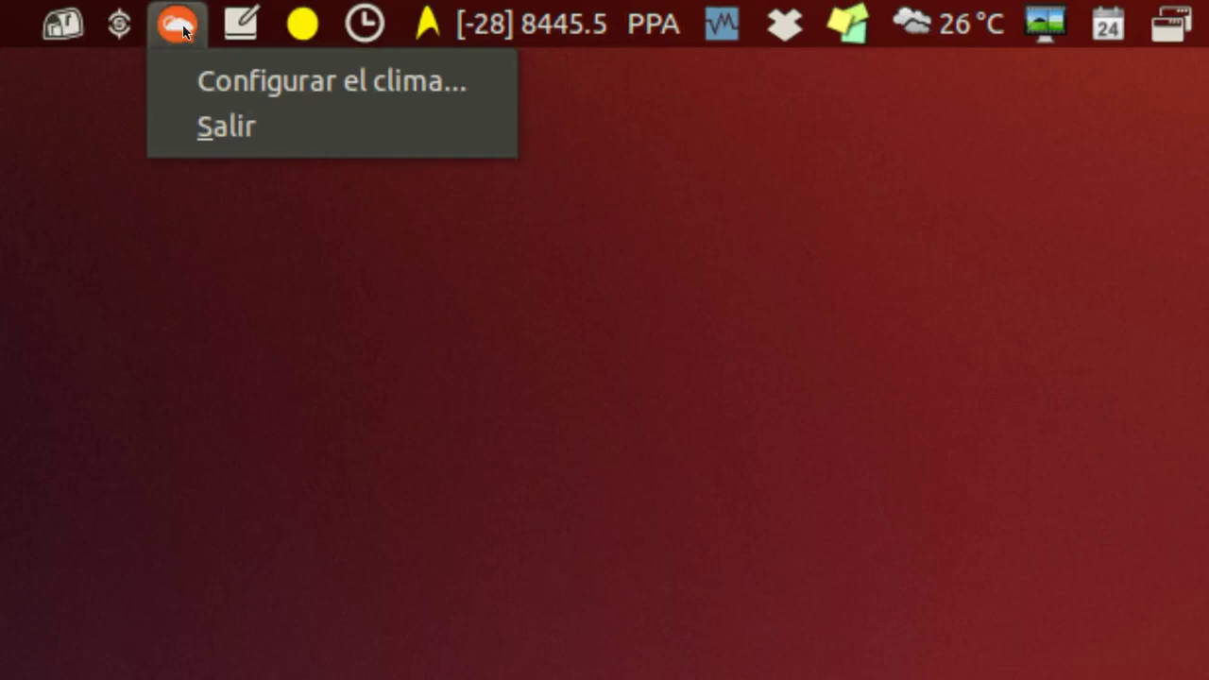
{"action": "left_click", "coordinate": [154, 275]}
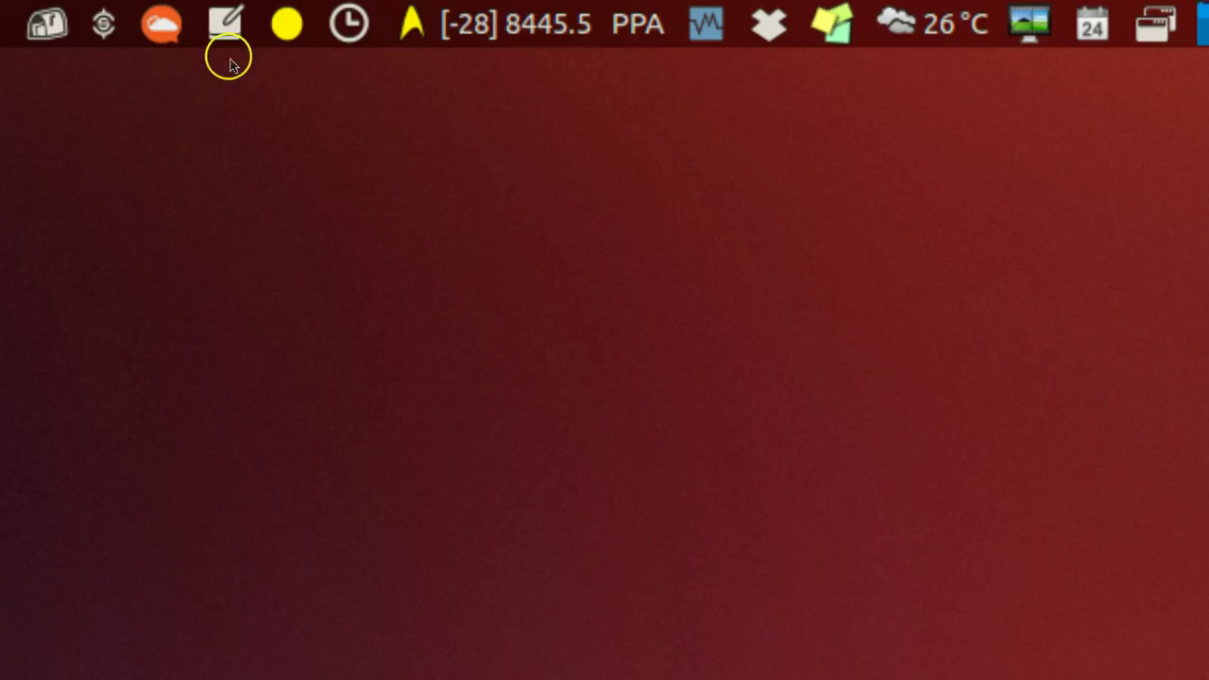
- Create a new Tomboy note and close it with its default text
{"action": "left_click", "coordinate": [224, 25]}
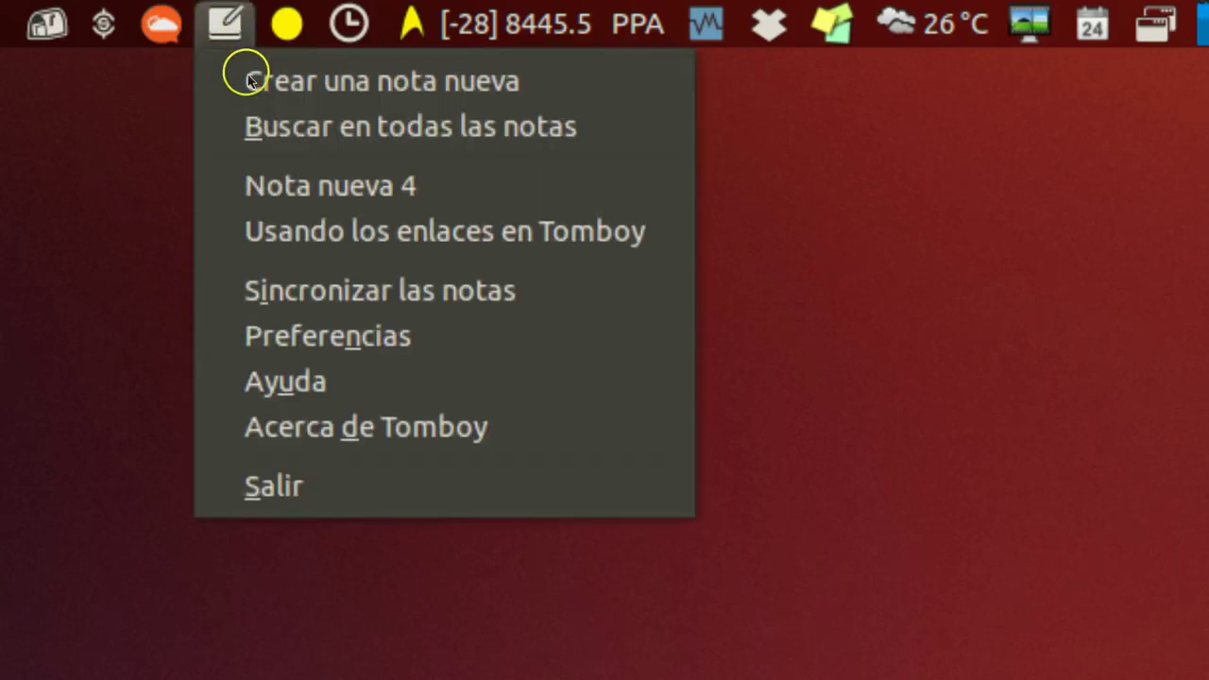
{"action": "left_click", "coordinate": [238, 78]}
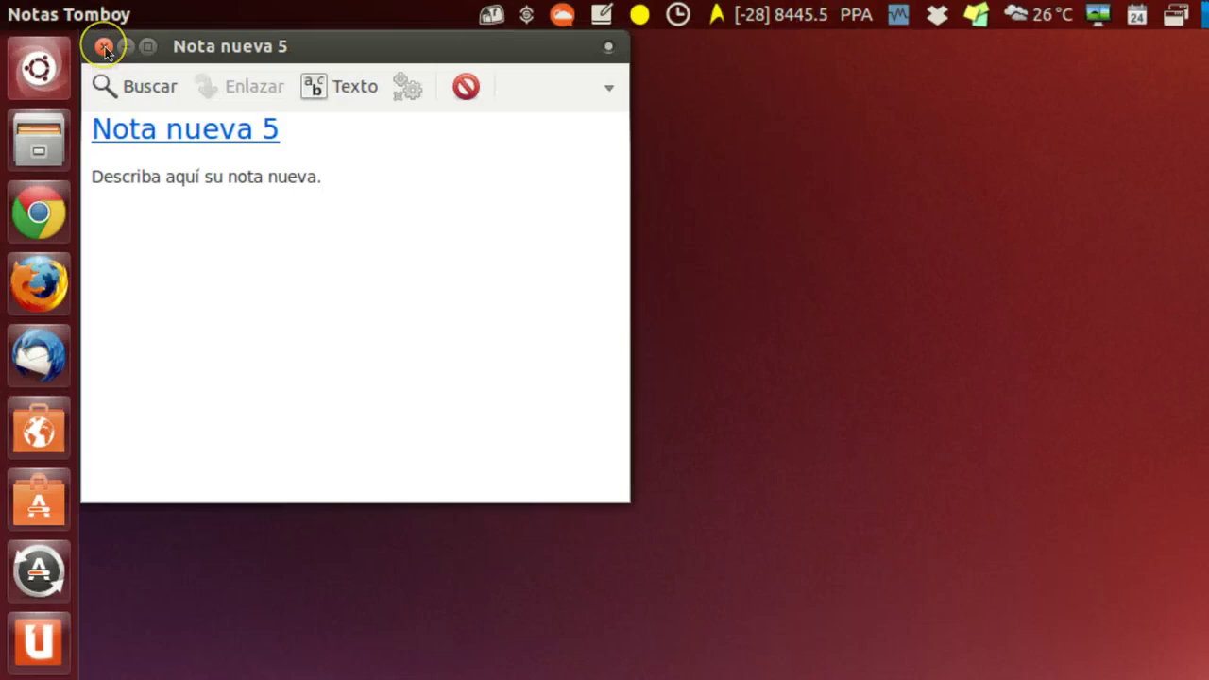
{"action": "left_click", "coordinate": [104, 47]}
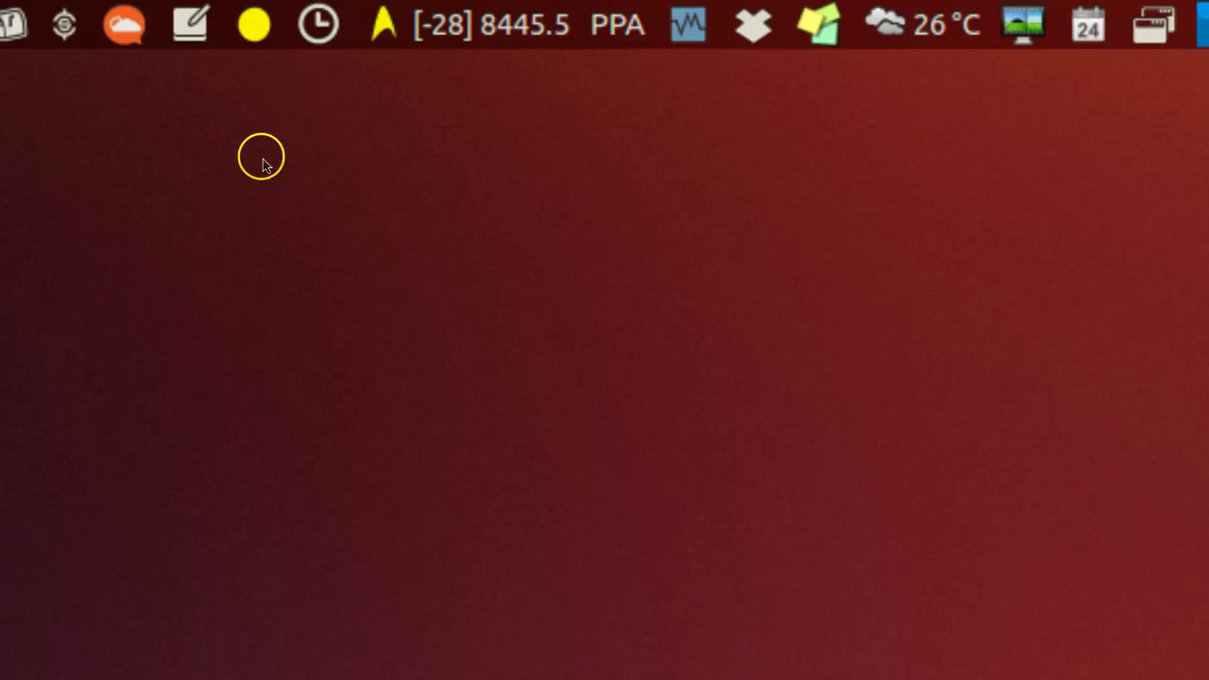
- Examine the astronomy indicator's entries for the Moon, Sun and planets, including Pluto's details
{"action": "left_click", "coordinate": [255, 28]}
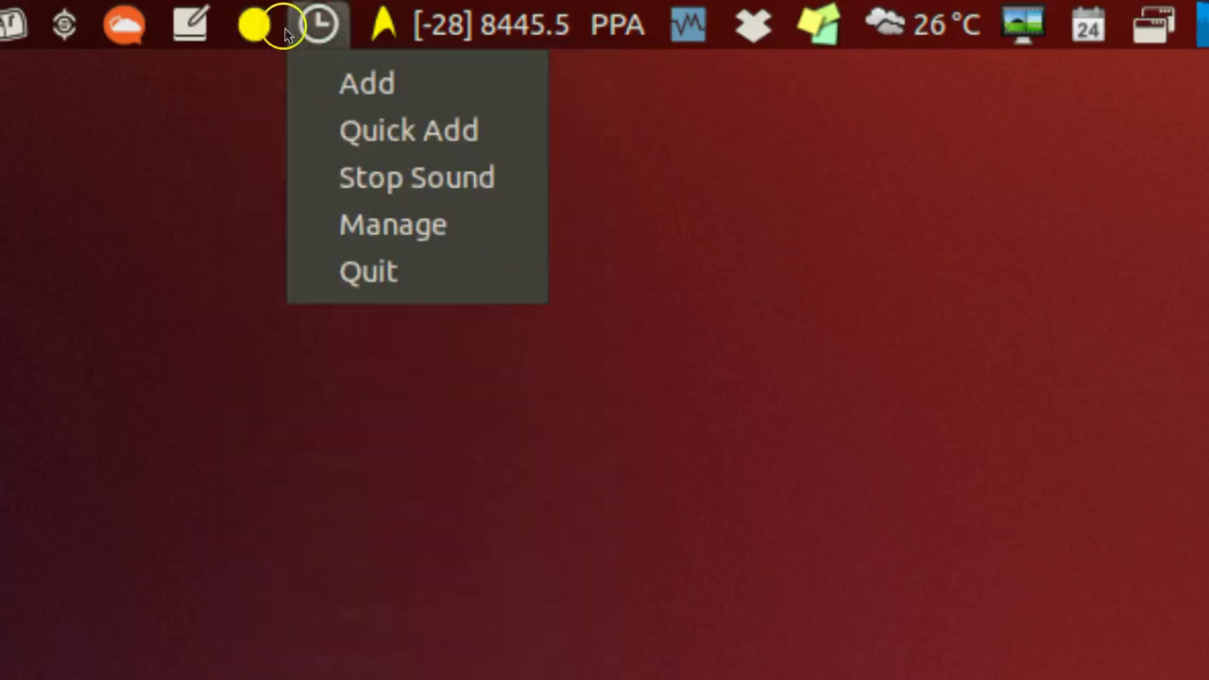
{"action": "left_click", "coordinate": [251, 28]}
{"action": "mouse_move", "coordinate": [287, 87]}
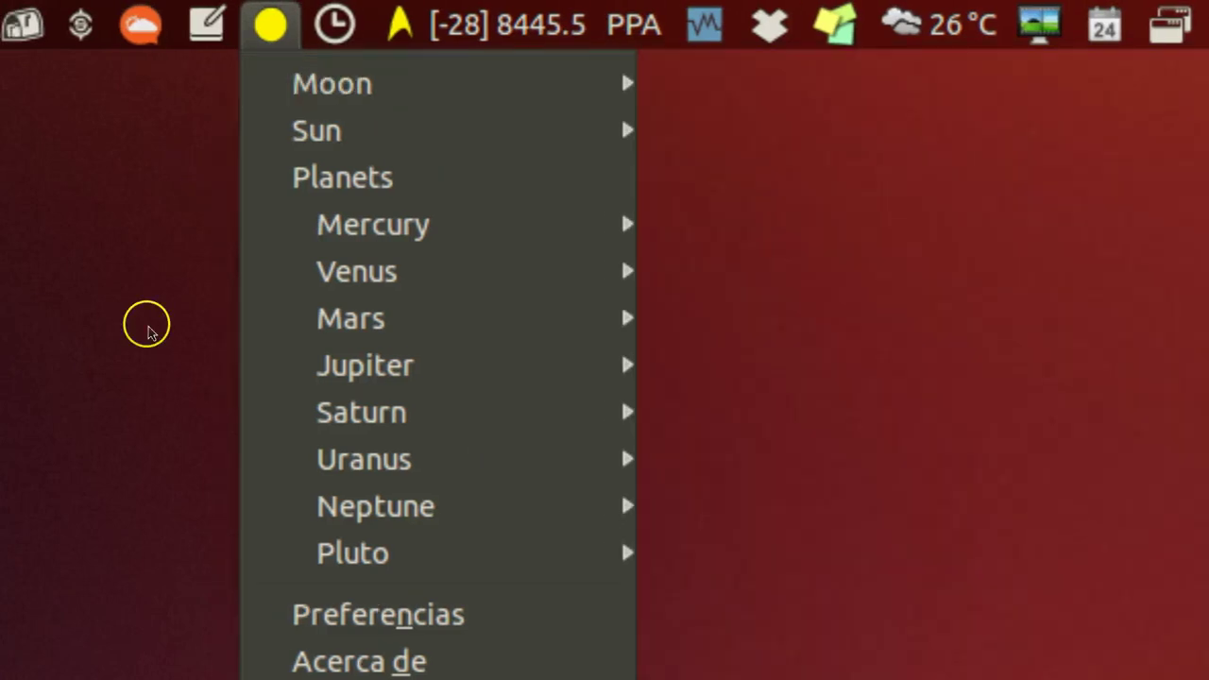
{"action": "left_click", "coordinate": [147, 328]}
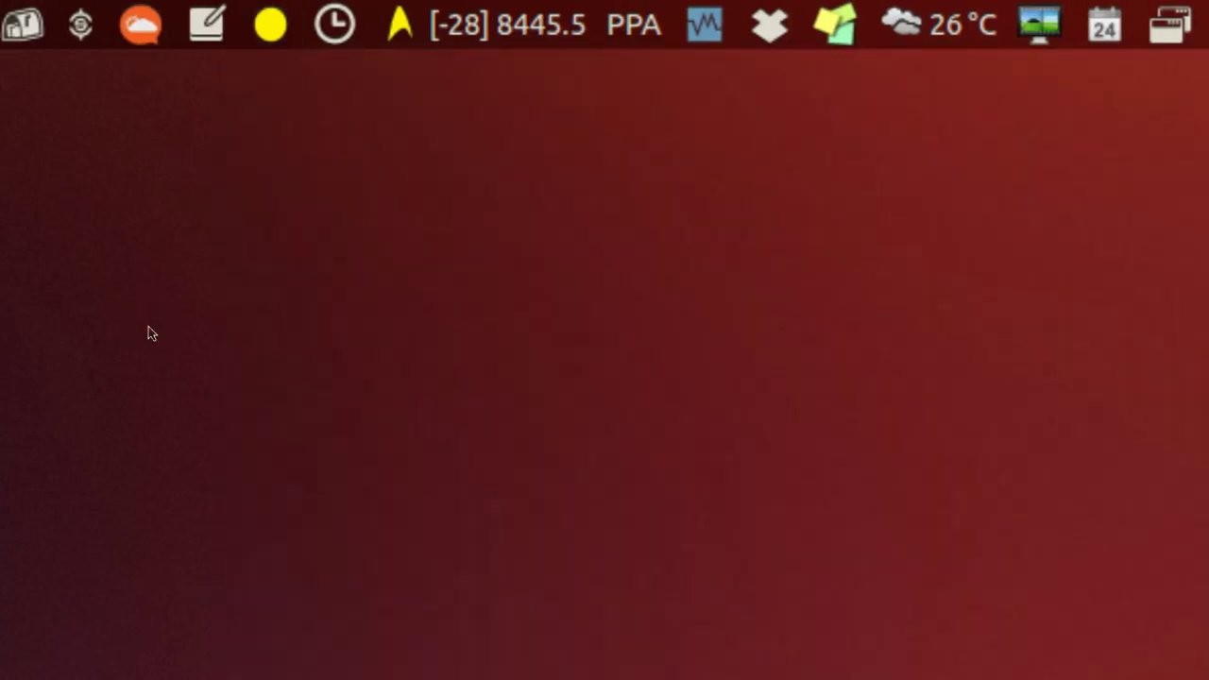
{"action": "left_click", "coordinate": [149, 327]}
{"action": "left_click", "coordinate": [276, 26]}
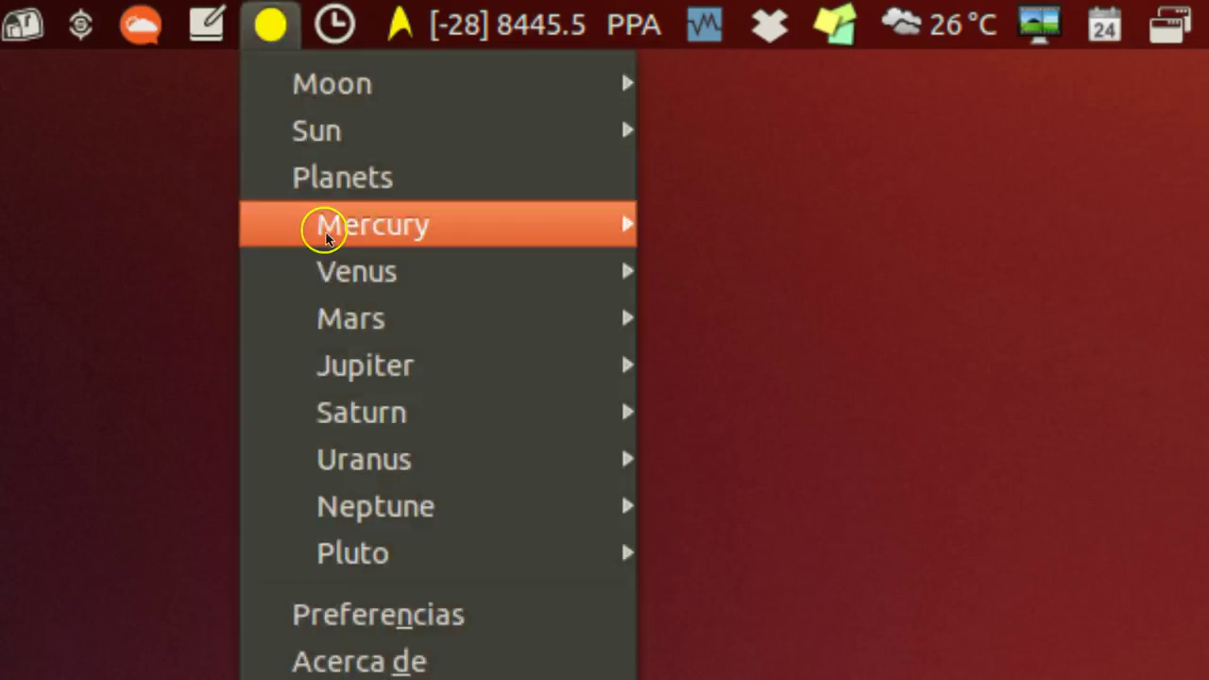
{"action": "mouse_move", "coordinate": [326, 236]}
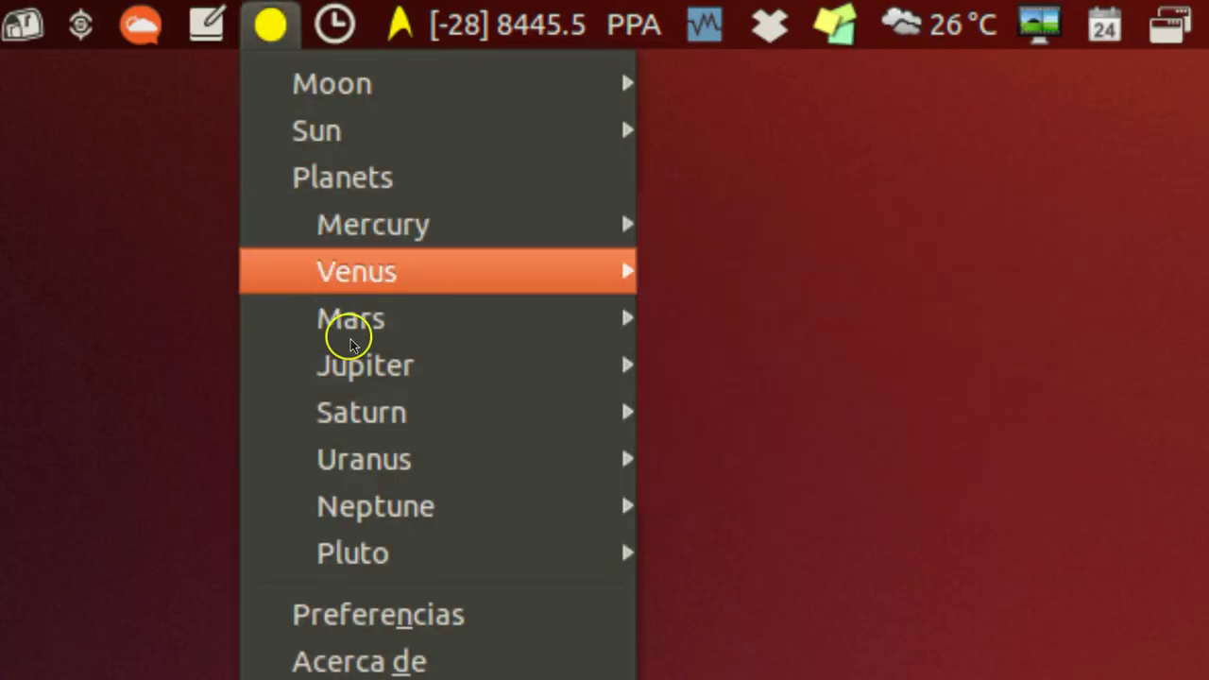
{"action": "mouse_move", "coordinate": [363, 553]}
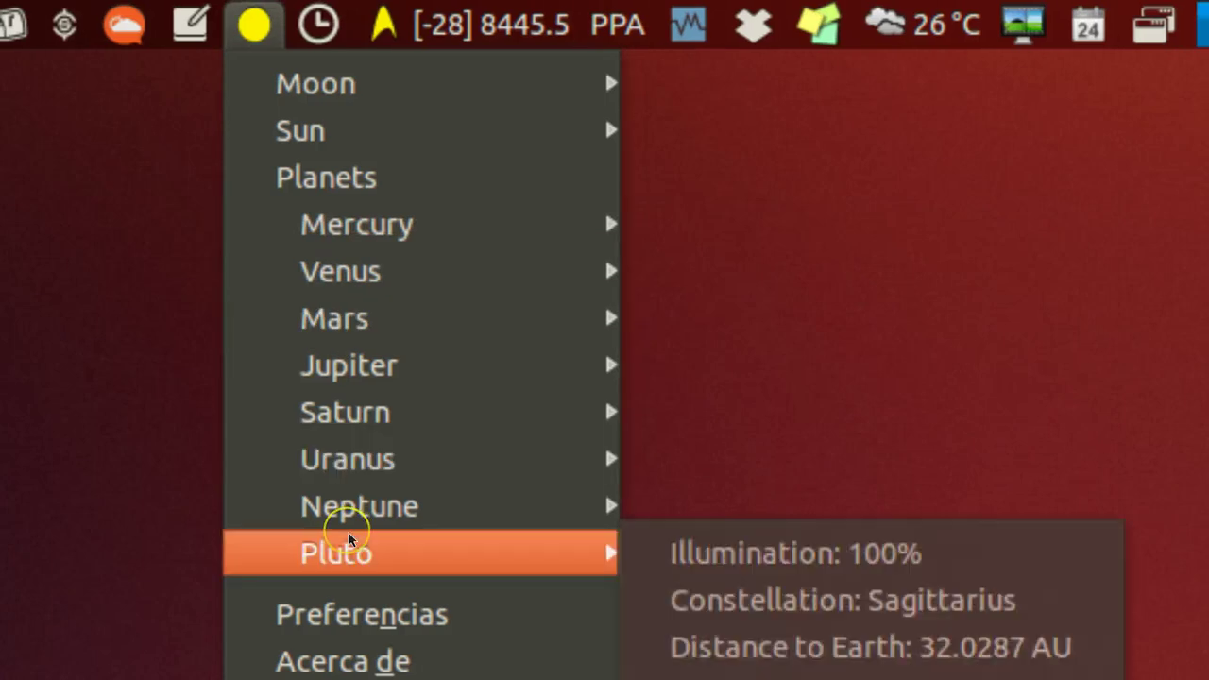
{"action": "left_click", "coordinate": [45, 627]}
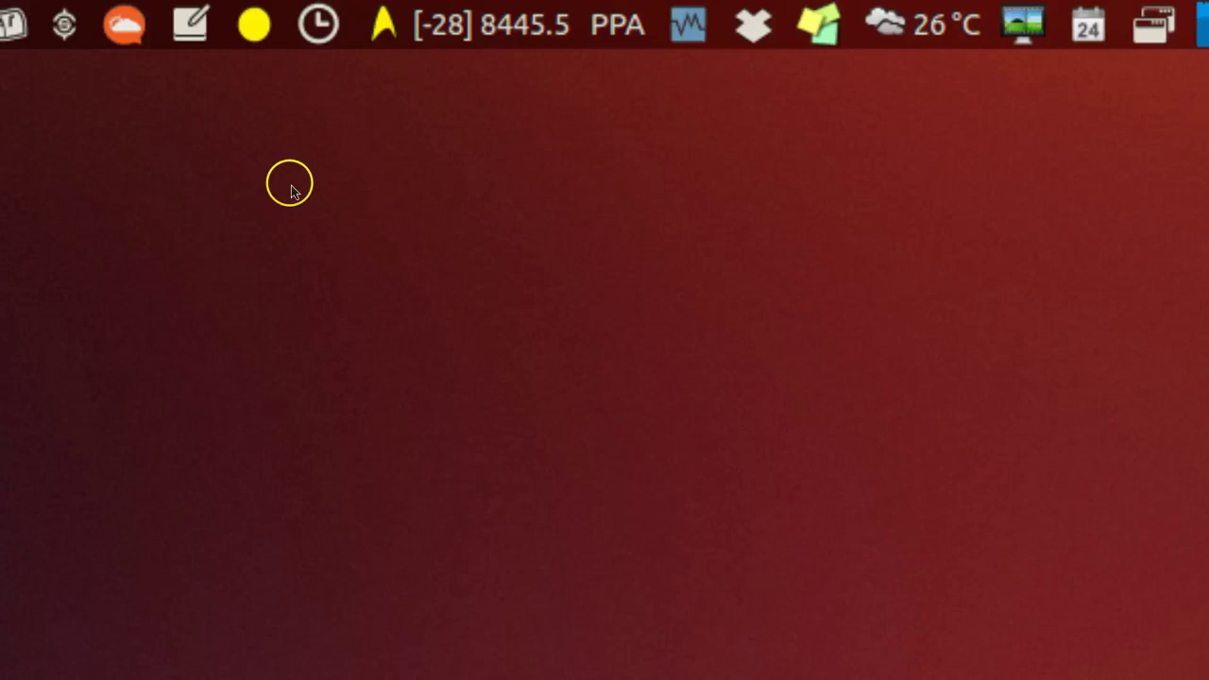
- Inspect the reminder, notification and sound settings for adding a new reminder, and close the dialog without adding one
{"action": "left_click", "coordinate": [322, 33]}
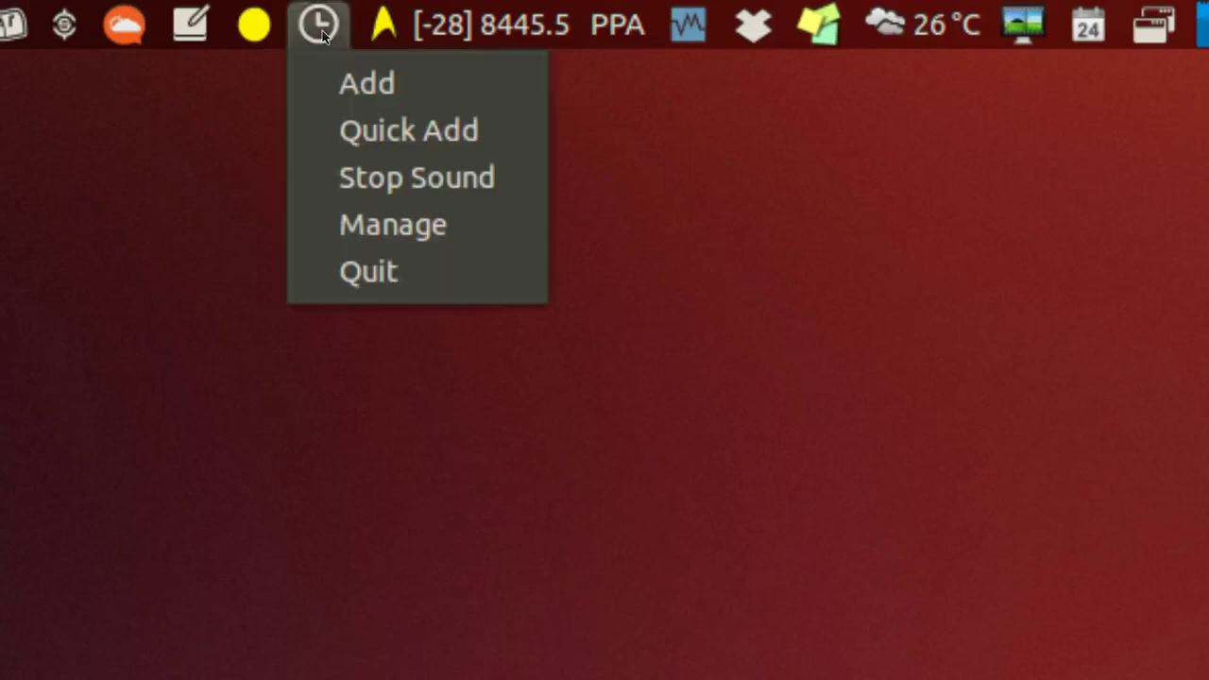
{"action": "left_click", "coordinate": [353, 85]}
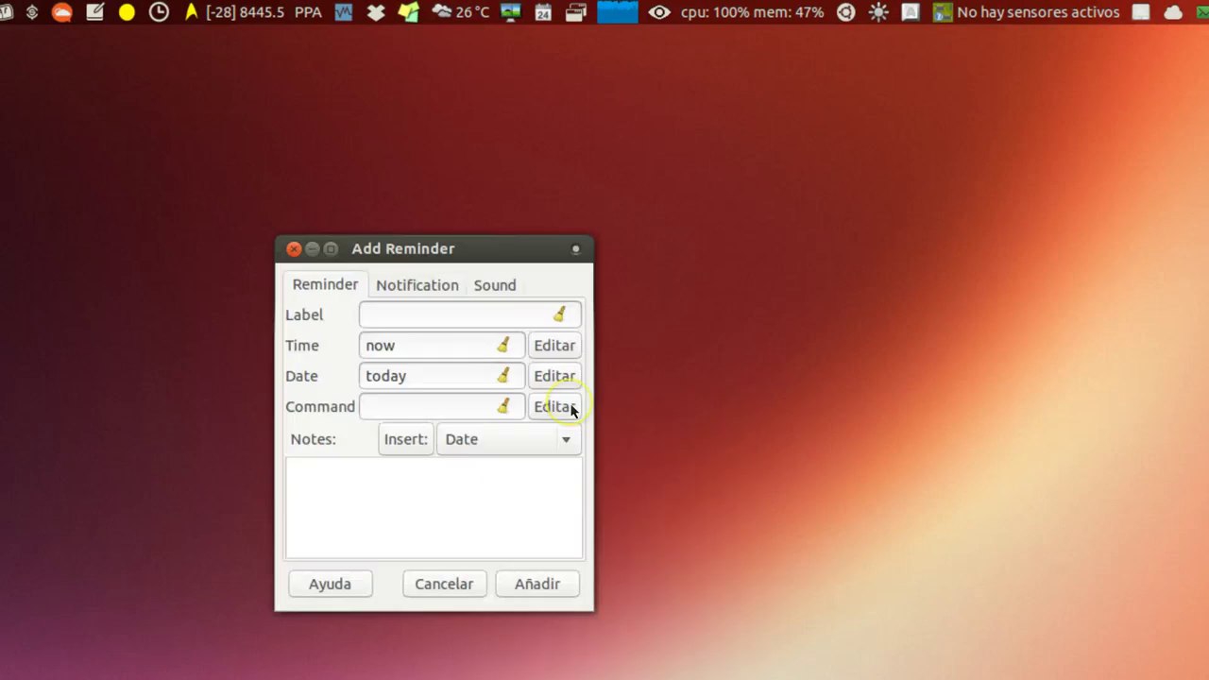
{"action": "left_click", "coordinate": [197, 338]}
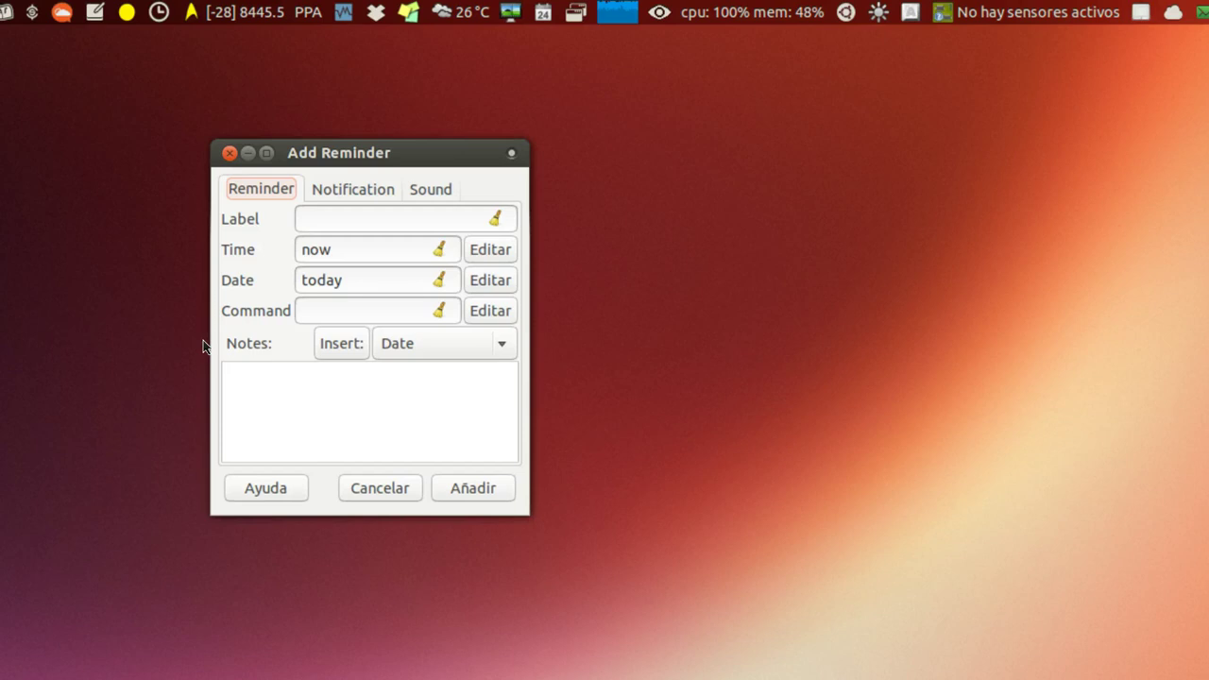
{"action": "left_click", "coordinate": [99, 202]}
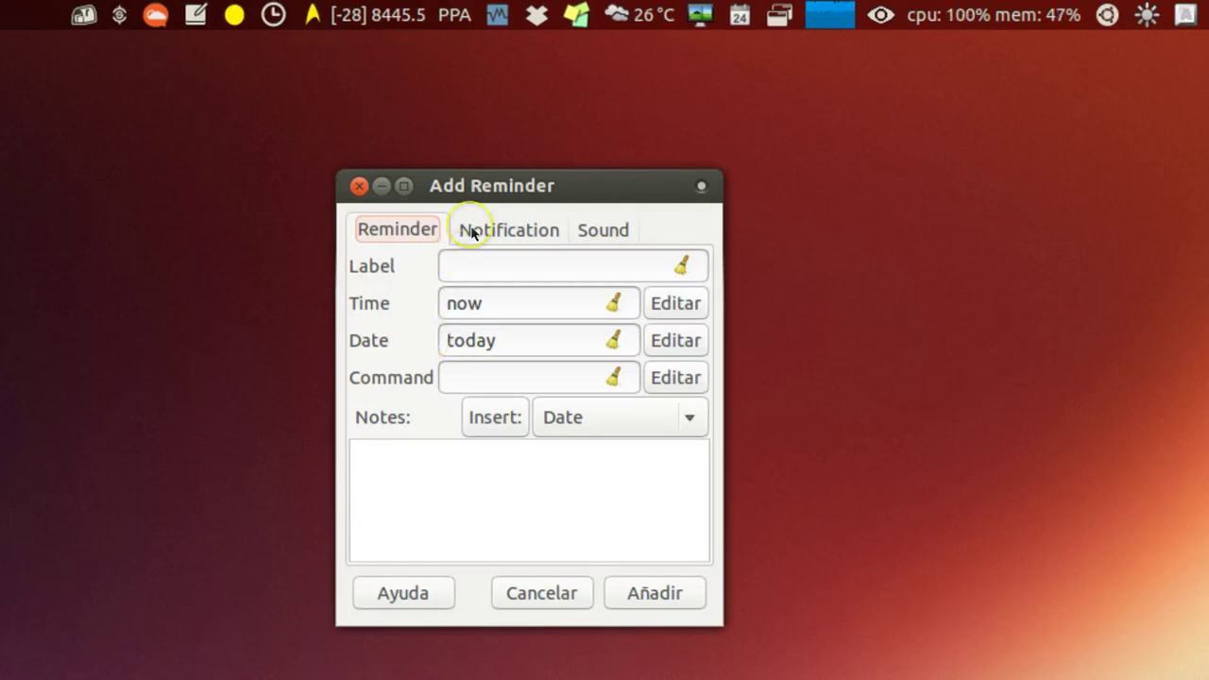
{"action": "left_click", "coordinate": [530, 236]}
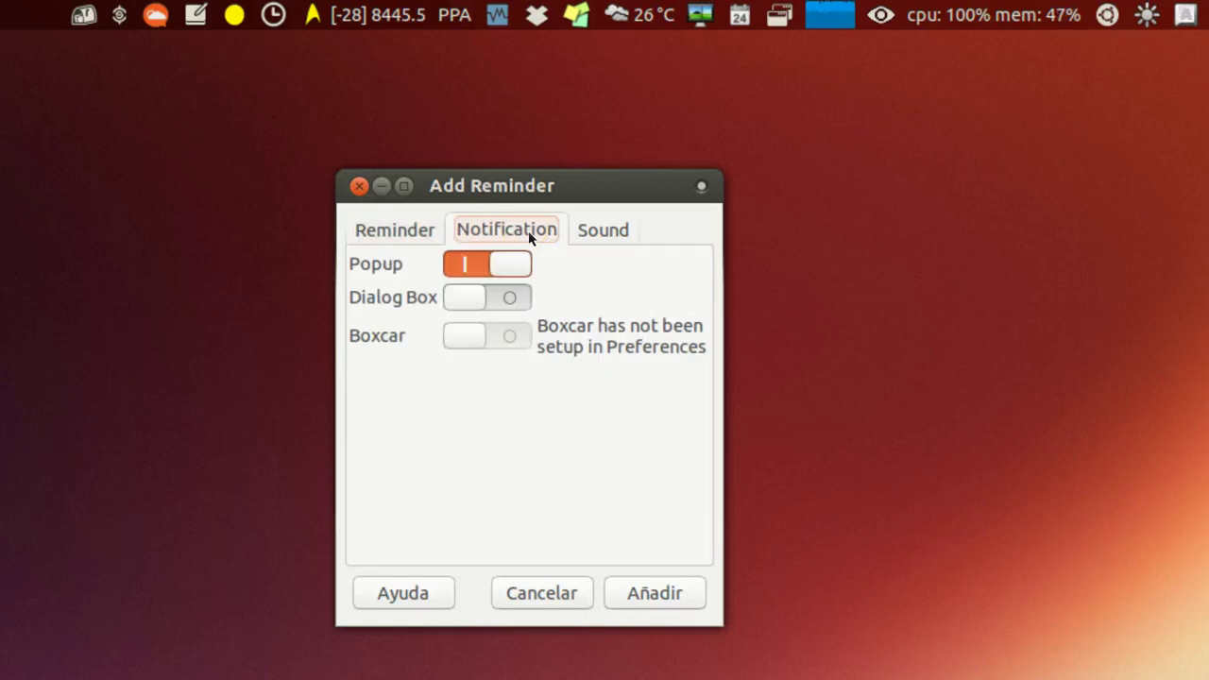
{"action": "left_click", "coordinate": [593, 226]}
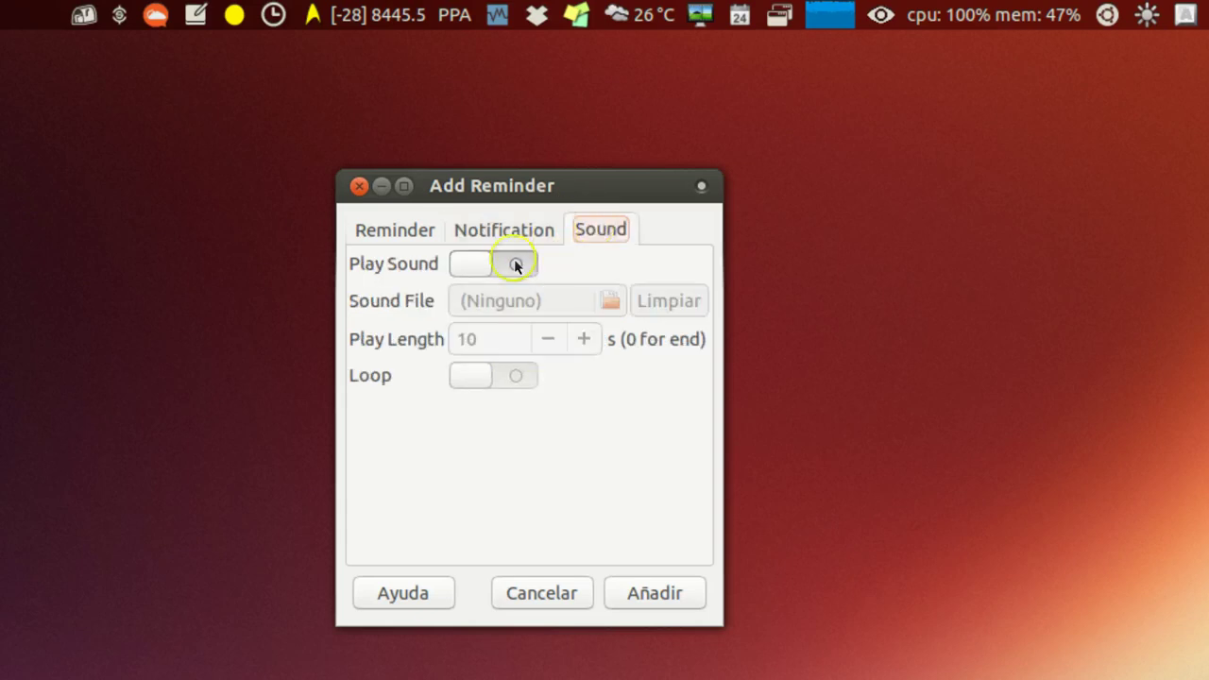
{"action": "left_click", "coordinate": [359, 186]}
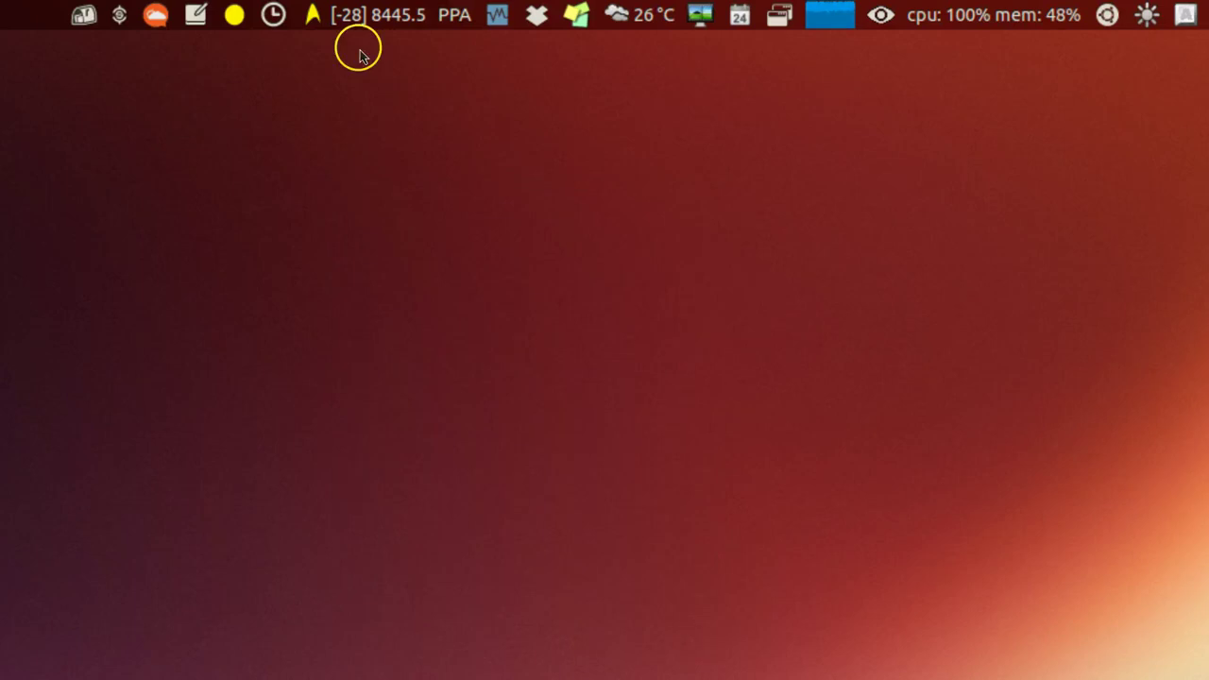
- Check the preferences of the stardate indicator and close them unchanged
{"action": "left_click", "coordinate": [361, 17]}
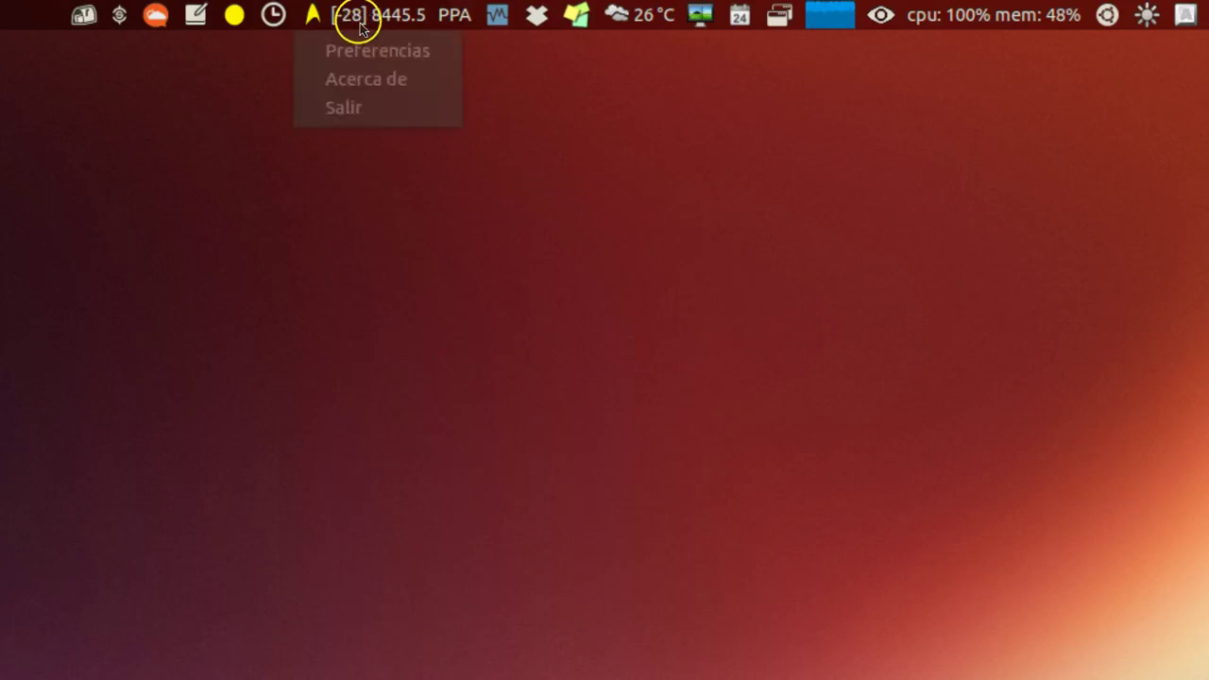
{"action": "left_click", "coordinate": [357, 52]}
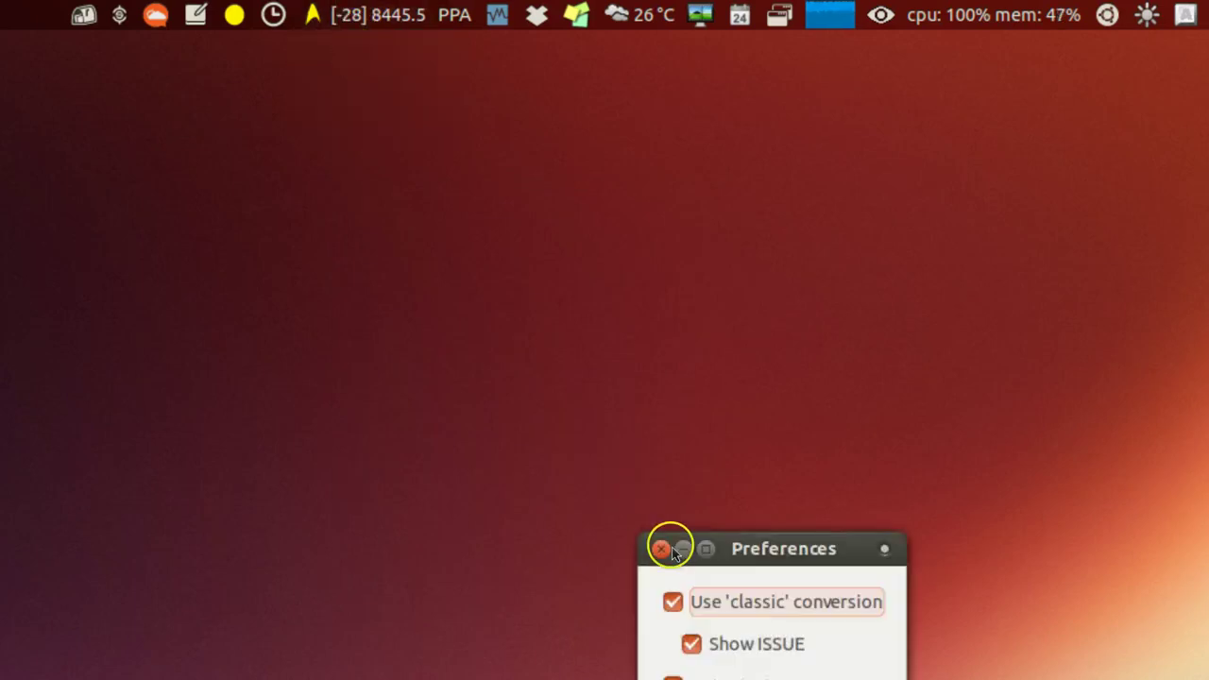
{"action": "left_click", "coordinate": [661, 549]}
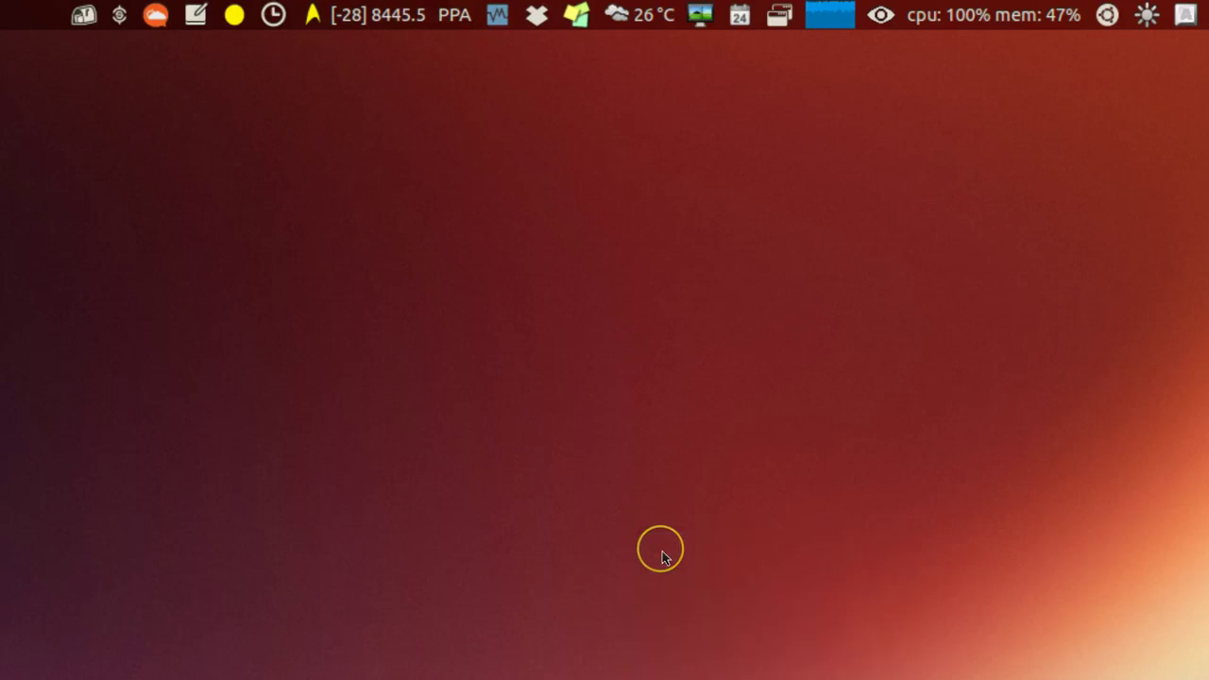
- Quit the stardate indicator to remove it from the panel
{"action": "key", "text": "Down"}
{"action": "key", "text": "Up"}
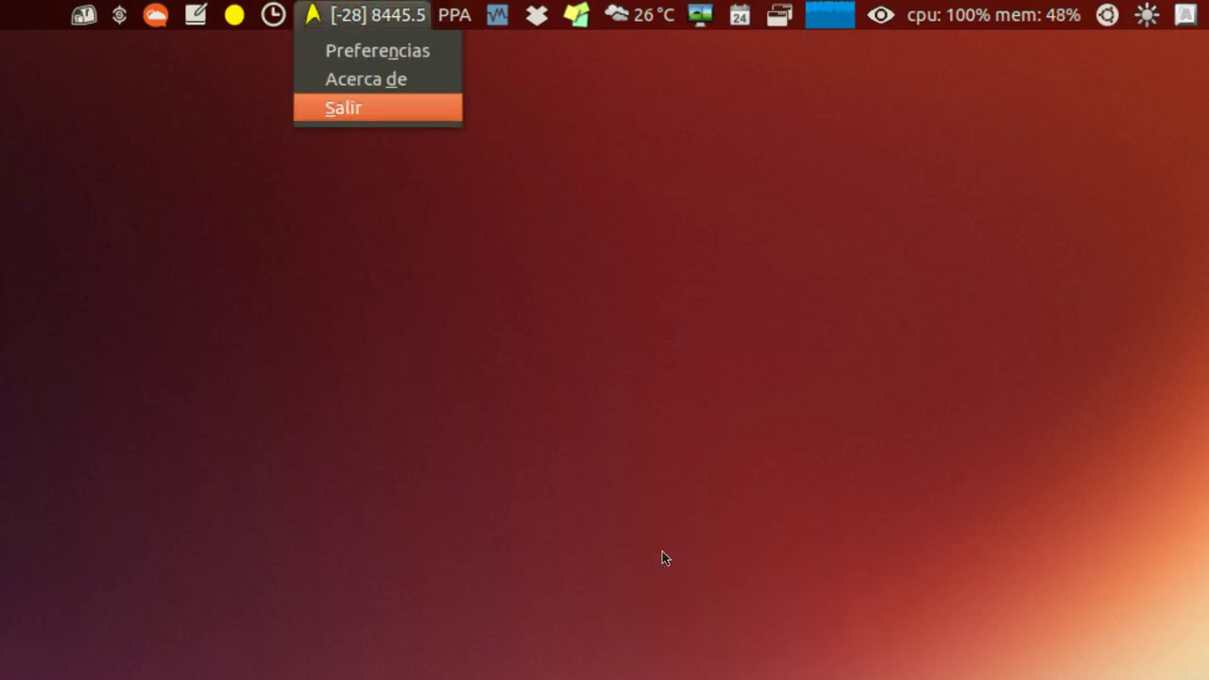
{"action": "key", "text": "Return"}
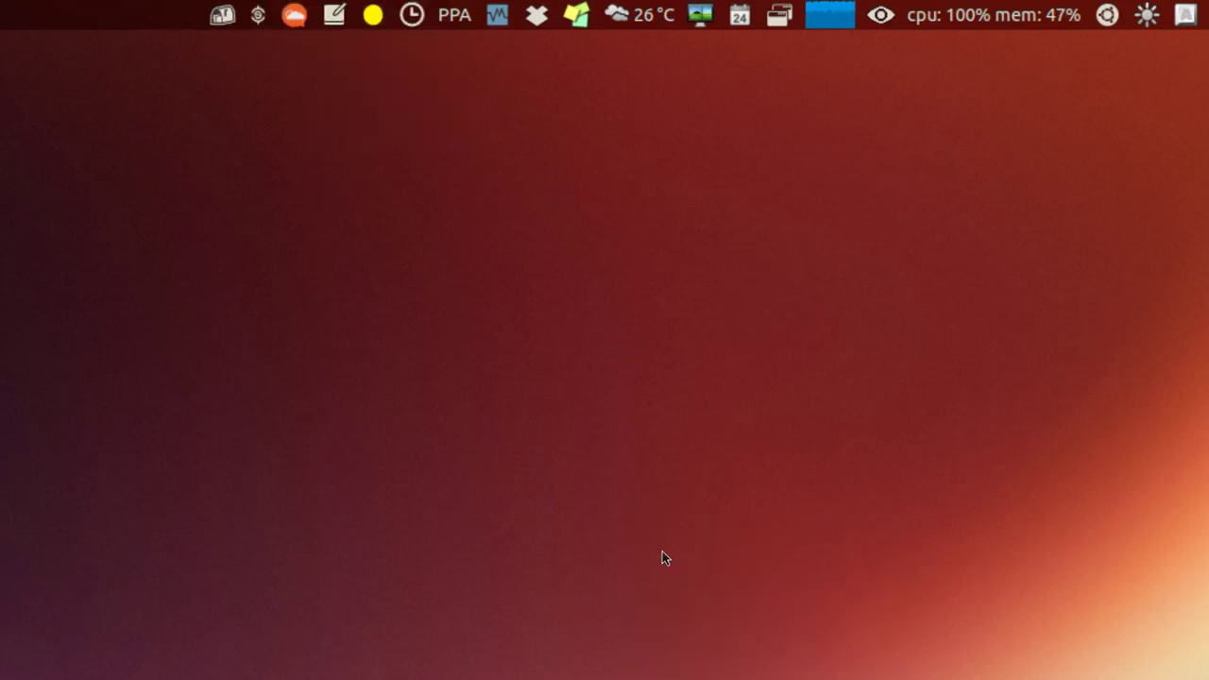
{"action": "left_click", "coordinate": [375, 227]}
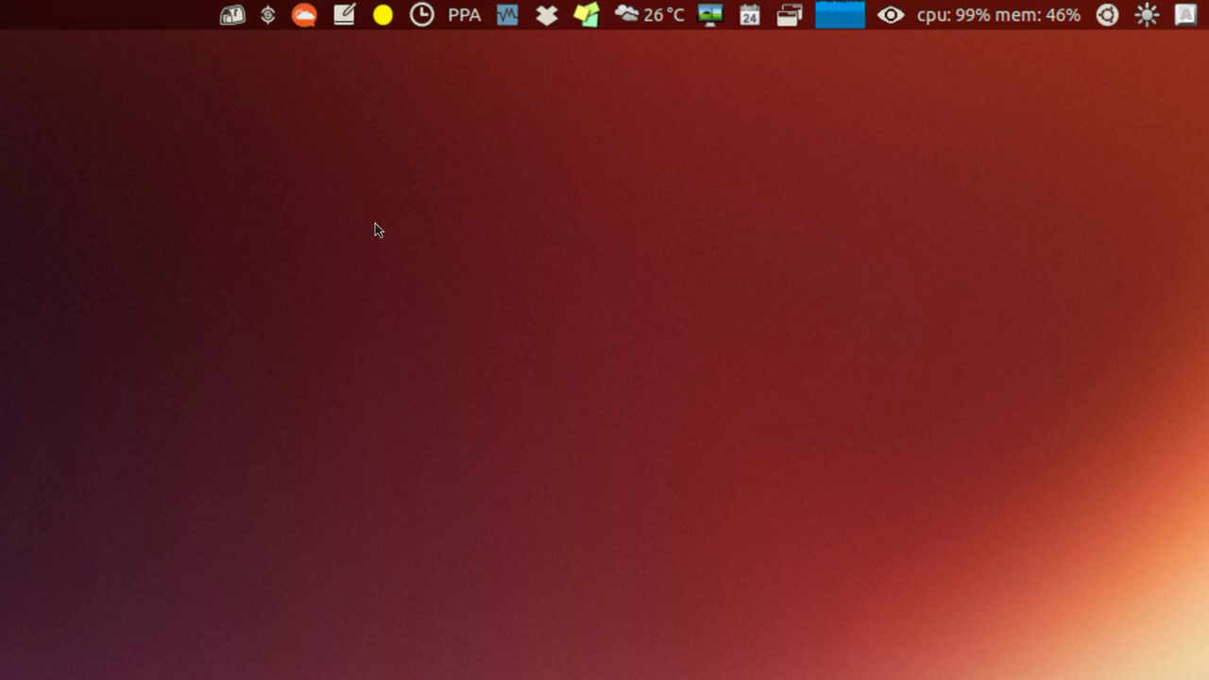
{"action": "left_click", "coordinate": [357, 198]}
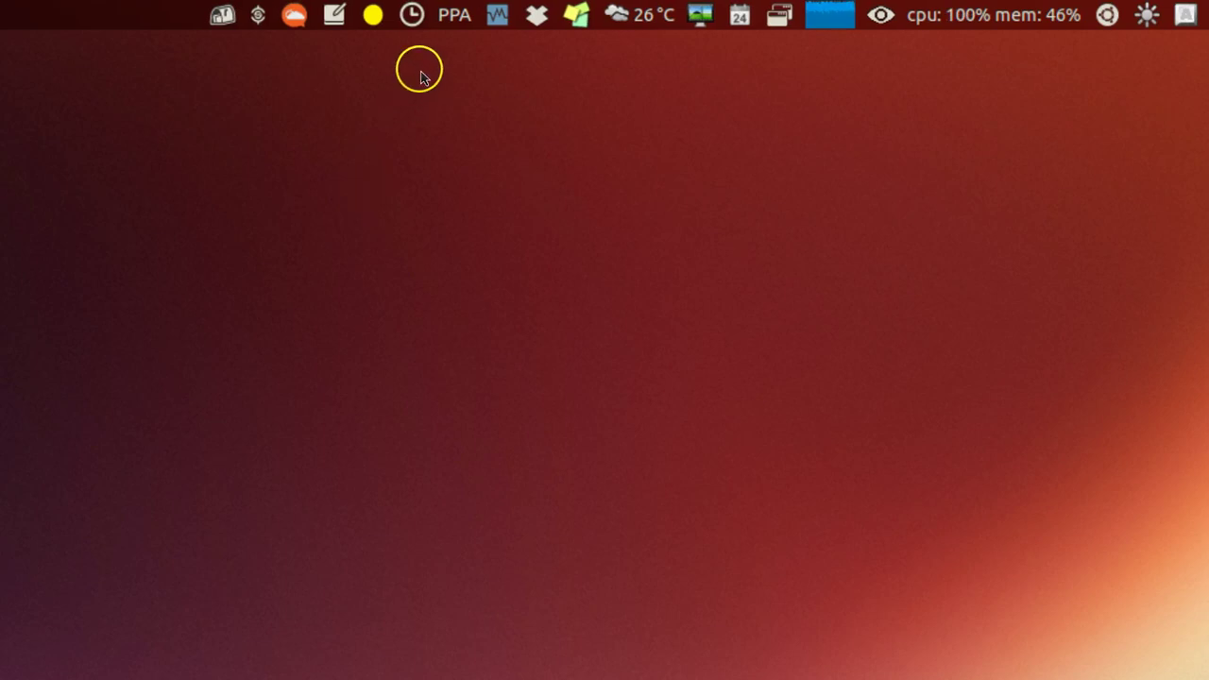
- Review the PPA indicator's options for adding, editing and removing a PPA, and close it without changes
{"action": "left_click", "coordinate": [454, 15]}
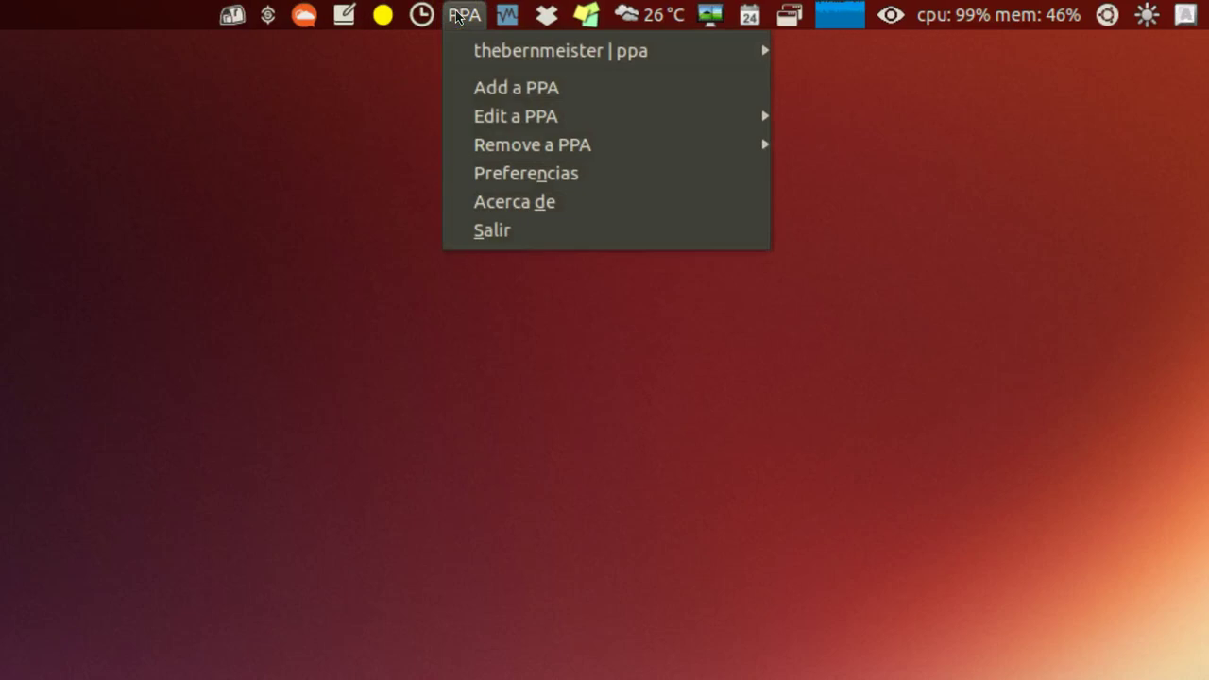
{"action": "mouse_move", "coordinate": [463, 61]}
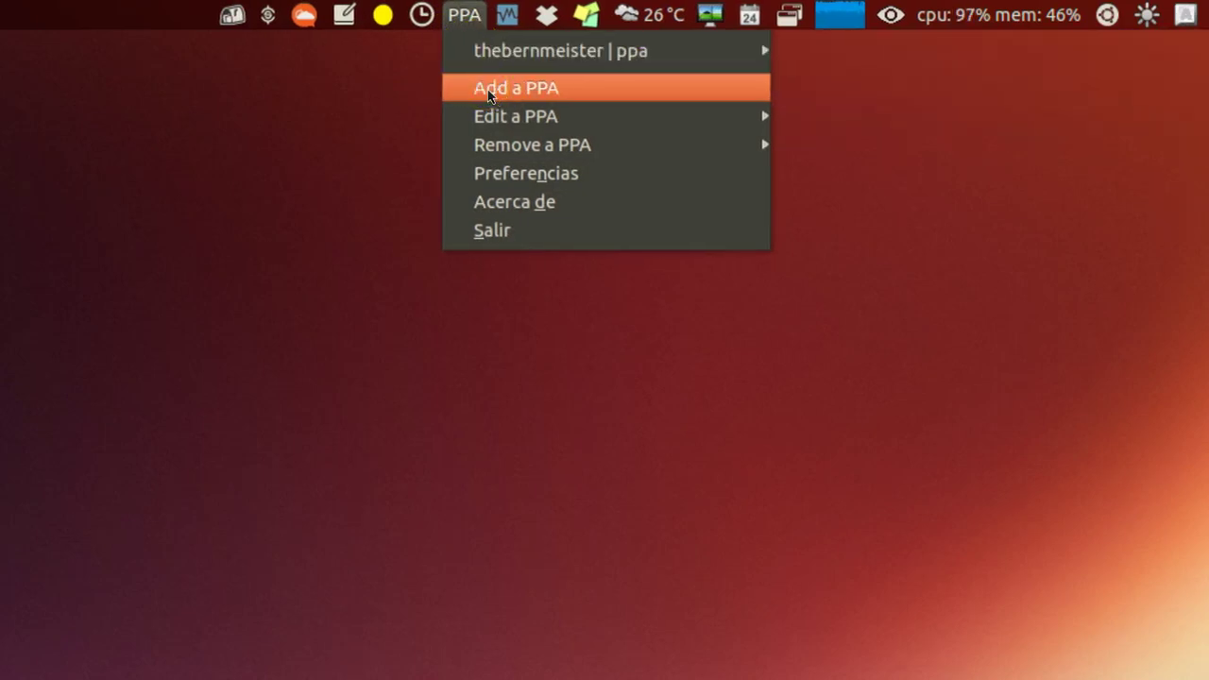
{"action": "mouse_move", "coordinate": [493, 154]}
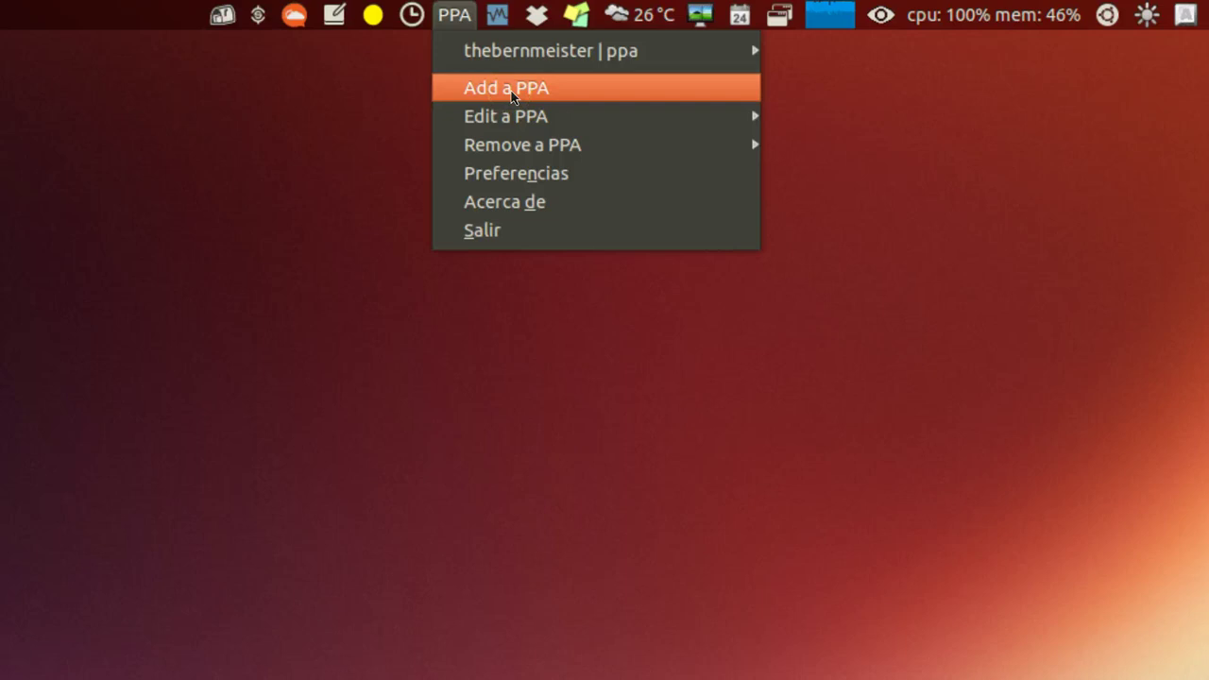
{"action": "mouse_move", "coordinate": [499, 120]}
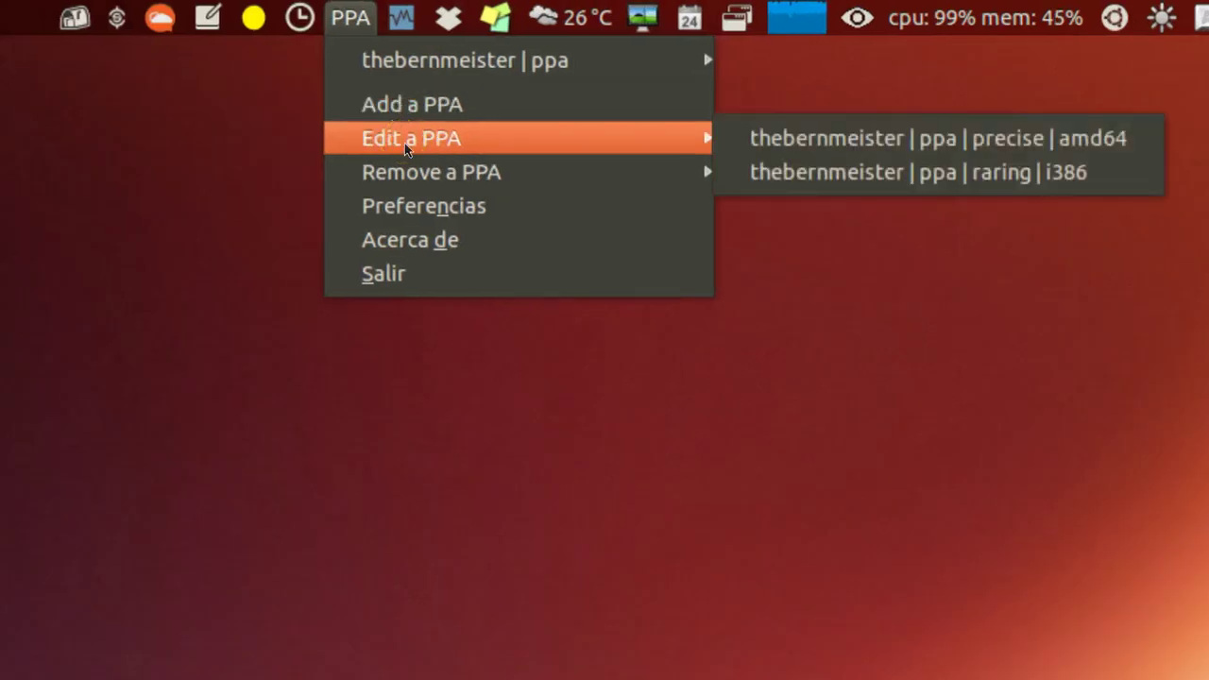
{"action": "mouse_move", "coordinate": [406, 173]}
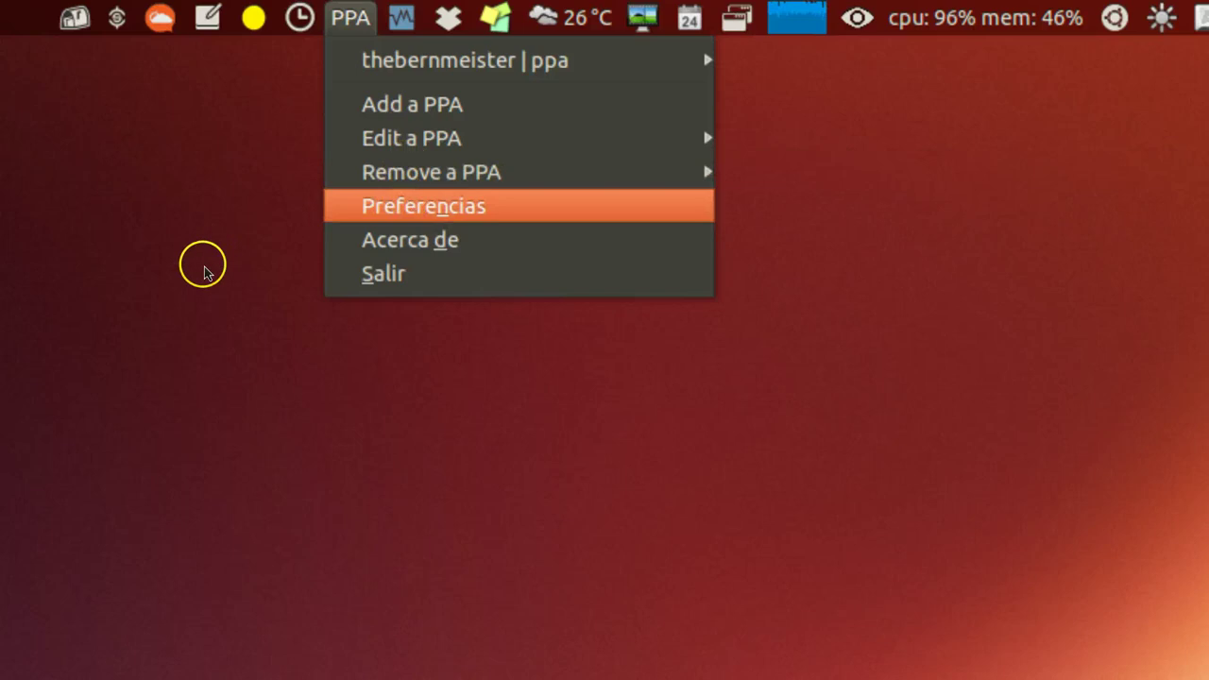
{"action": "left_click", "coordinate": [156, 280]}
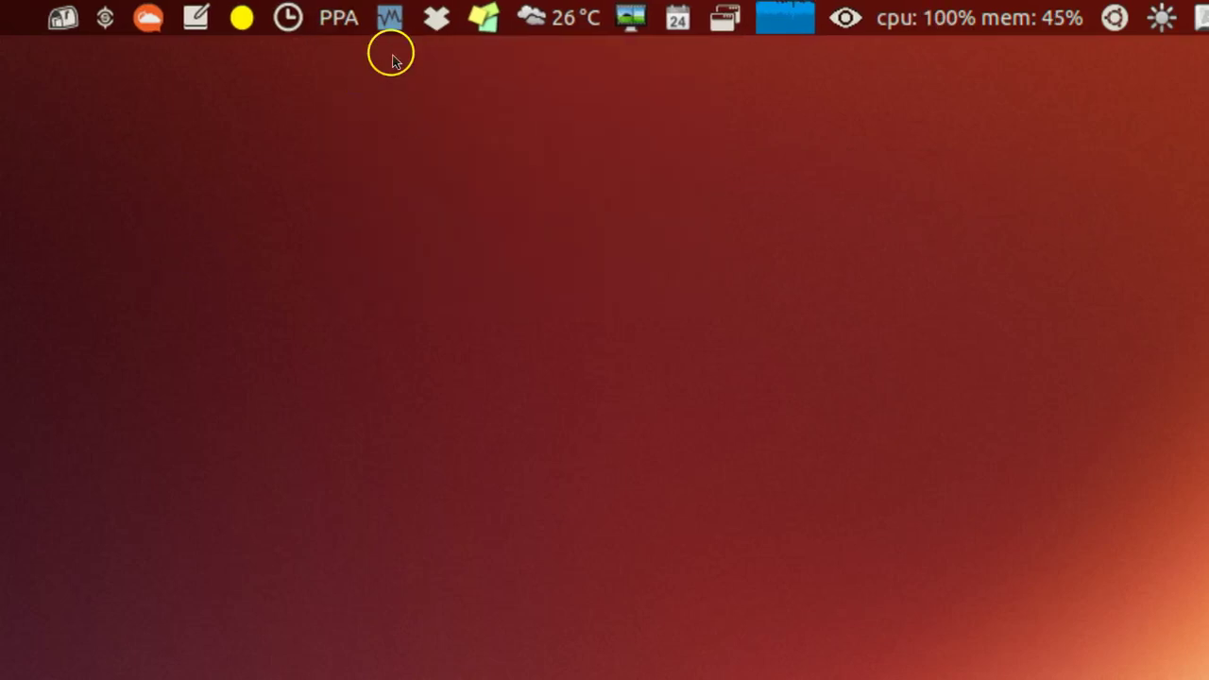
- Review the options of the VirtualBox indicator and close its menu without launching anything
{"action": "left_click", "coordinate": [399, 21]}
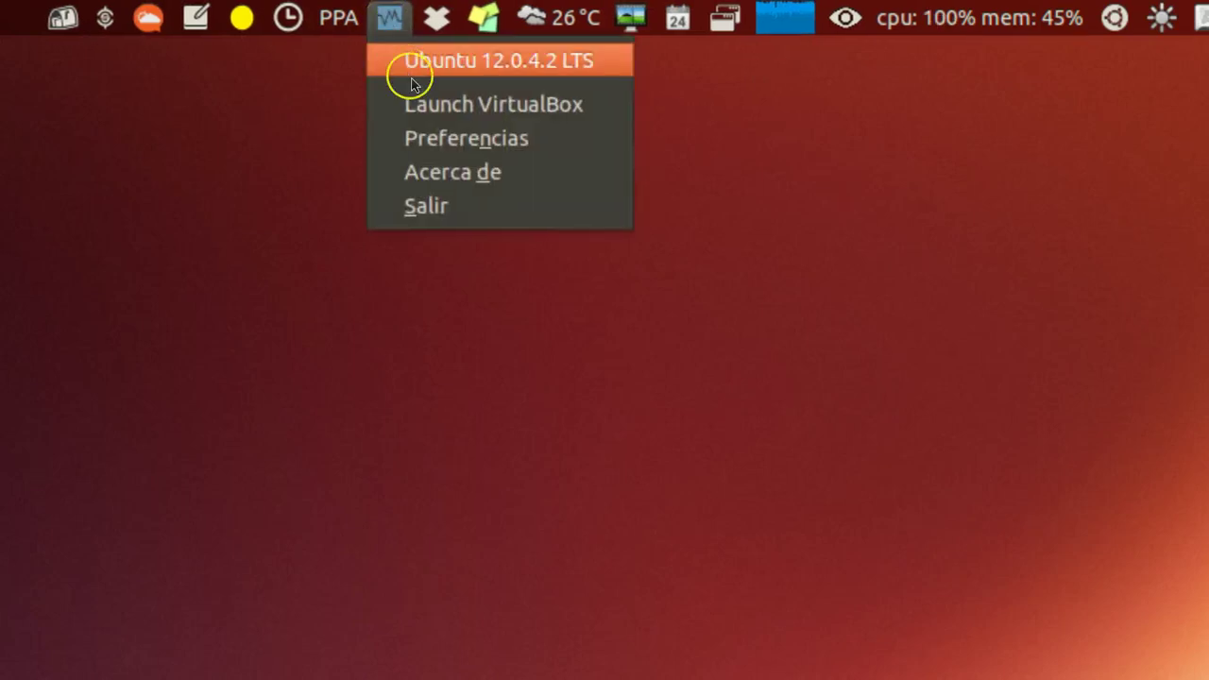
{"action": "left_click", "coordinate": [435, 289]}
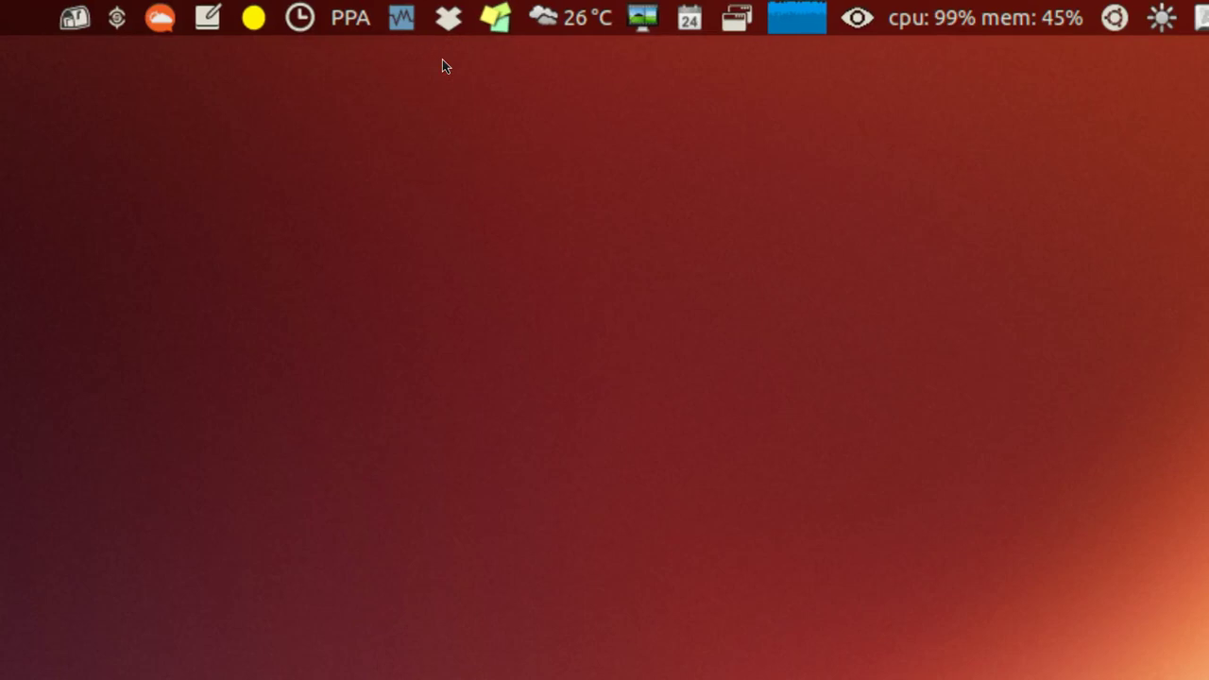
{"action": "left_click", "coordinate": [505, 97]}
{"action": "left_click_drag", "start_coordinate": [508, 85], "coordinate": [501, 62]}
- View the weather indicator's daily forecast (Pronóstico) and close the forecast window
{"action": "left_click", "coordinate": [568, 16]}
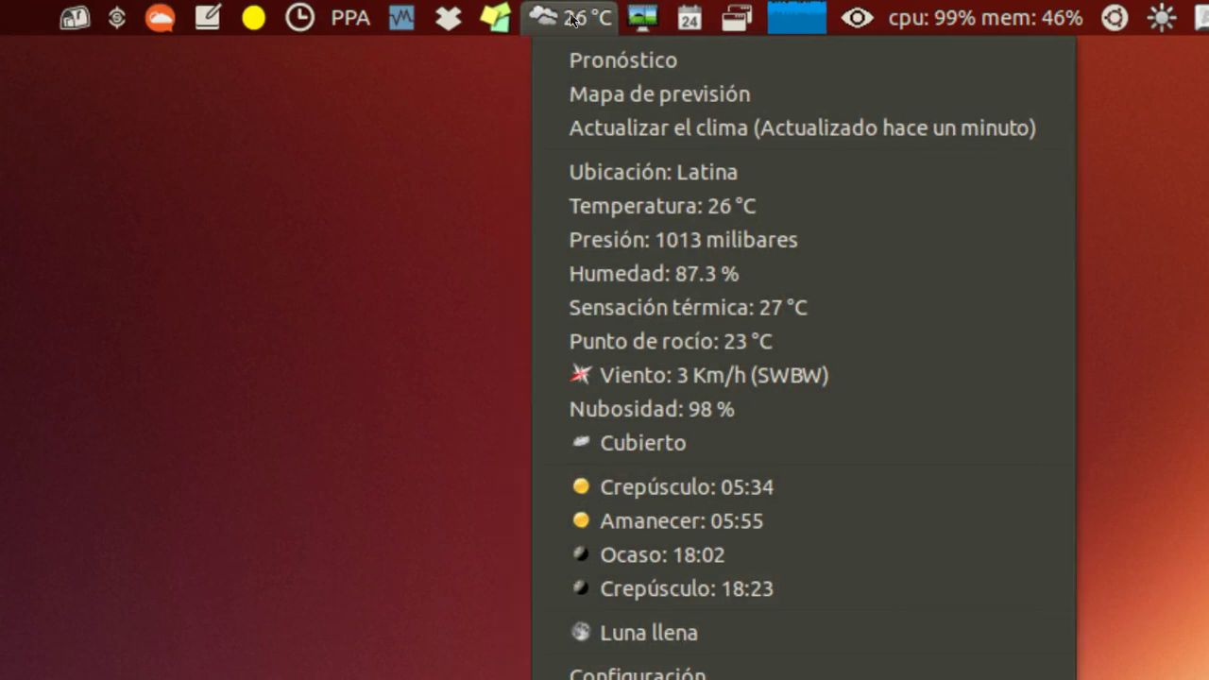
{"action": "left_click", "coordinate": [579, 62]}
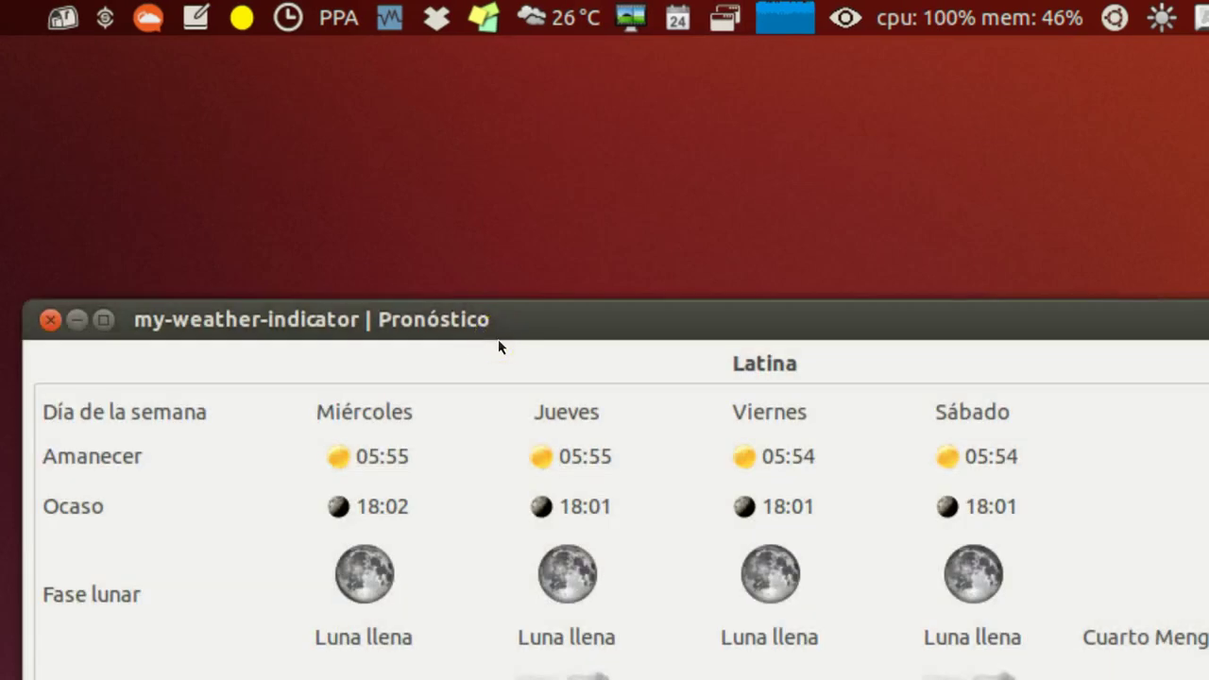
{"action": "left_click", "coordinate": [50, 320]}
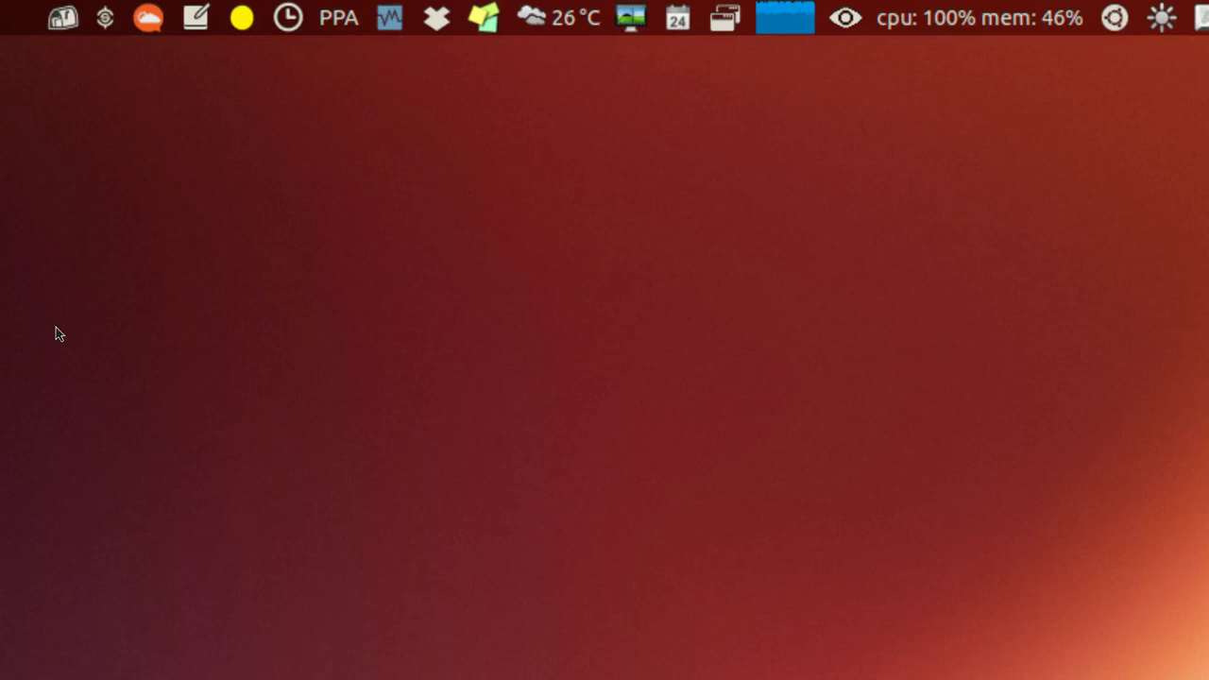
- View the weather indicator's forecast map (Mapa de previsión) and close its window
{"action": "key", "text": "F10"}
{"action": "key", "text": "Down"}
{"action": "key", "text": "Down"}
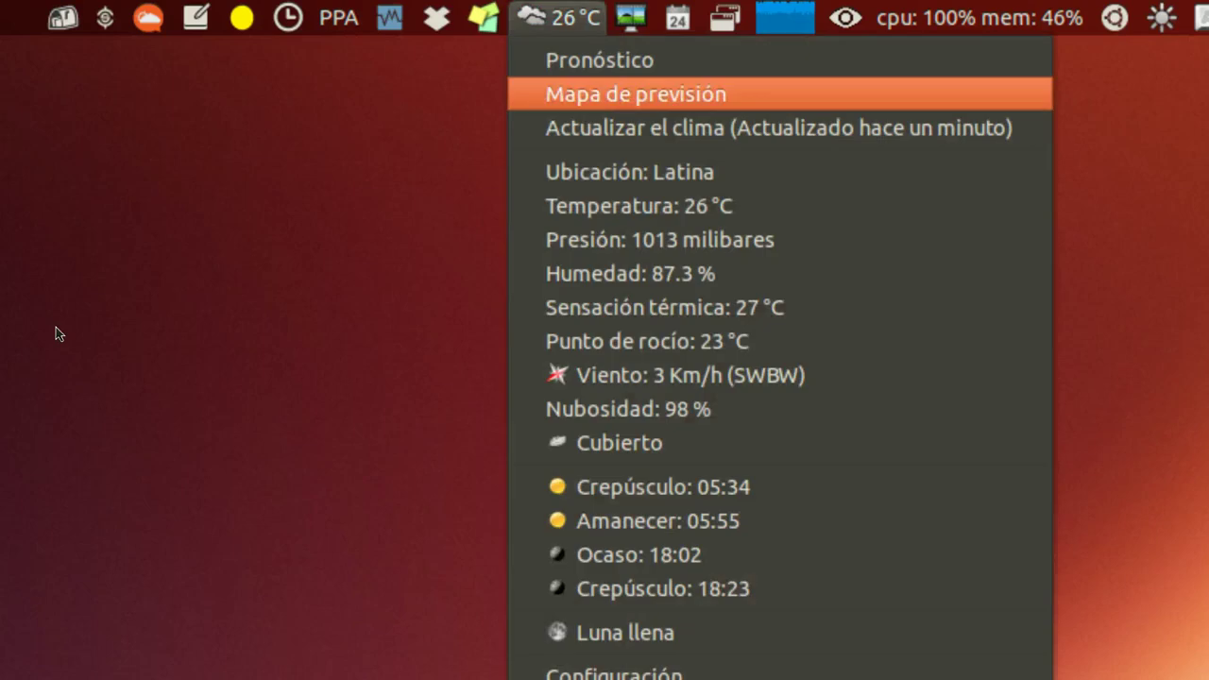
{"action": "key", "text": "Return"}
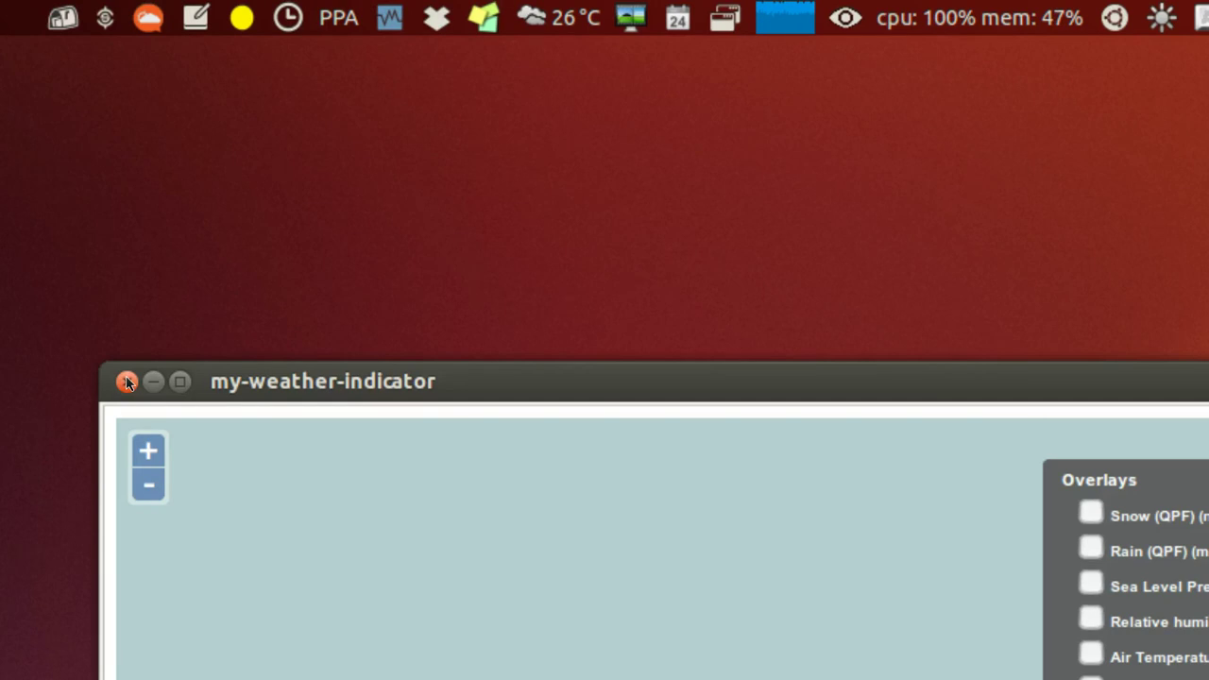
{"action": "left_click", "coordinate": [126, 381]}
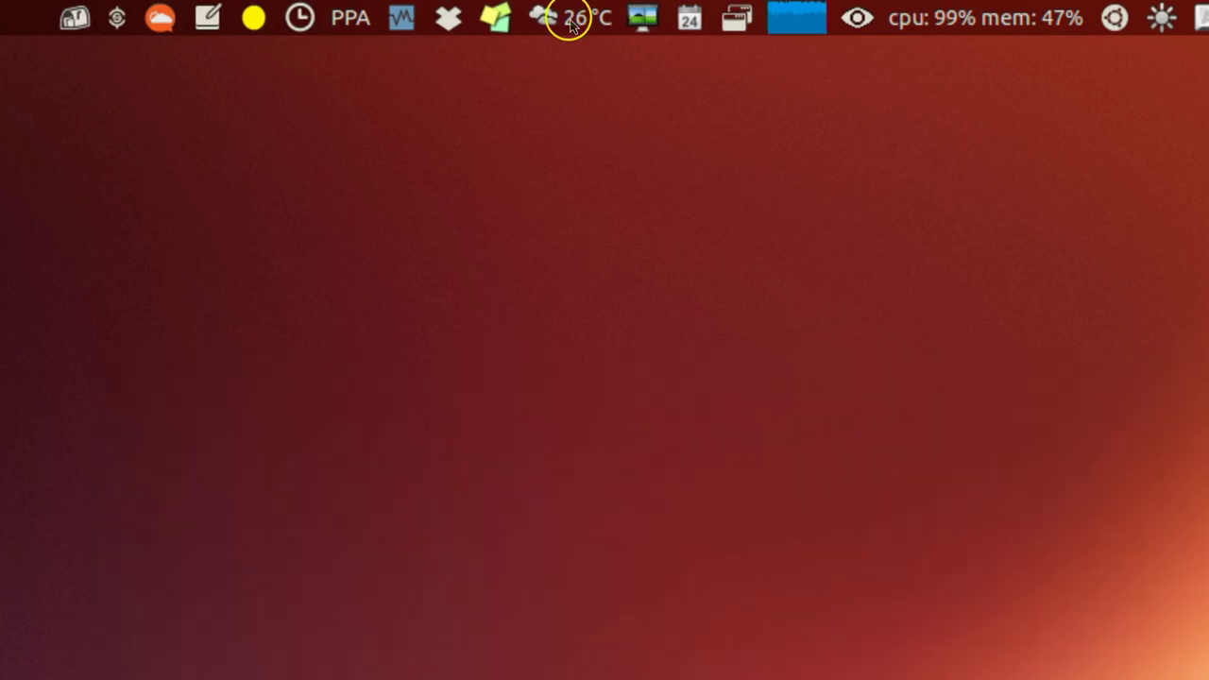
- Enable Mostrar widget for the weather indicator's main location, accept the settings and move the widget slightly on the desktop
{"action": "left_click", "coordinate": [571, 21]}
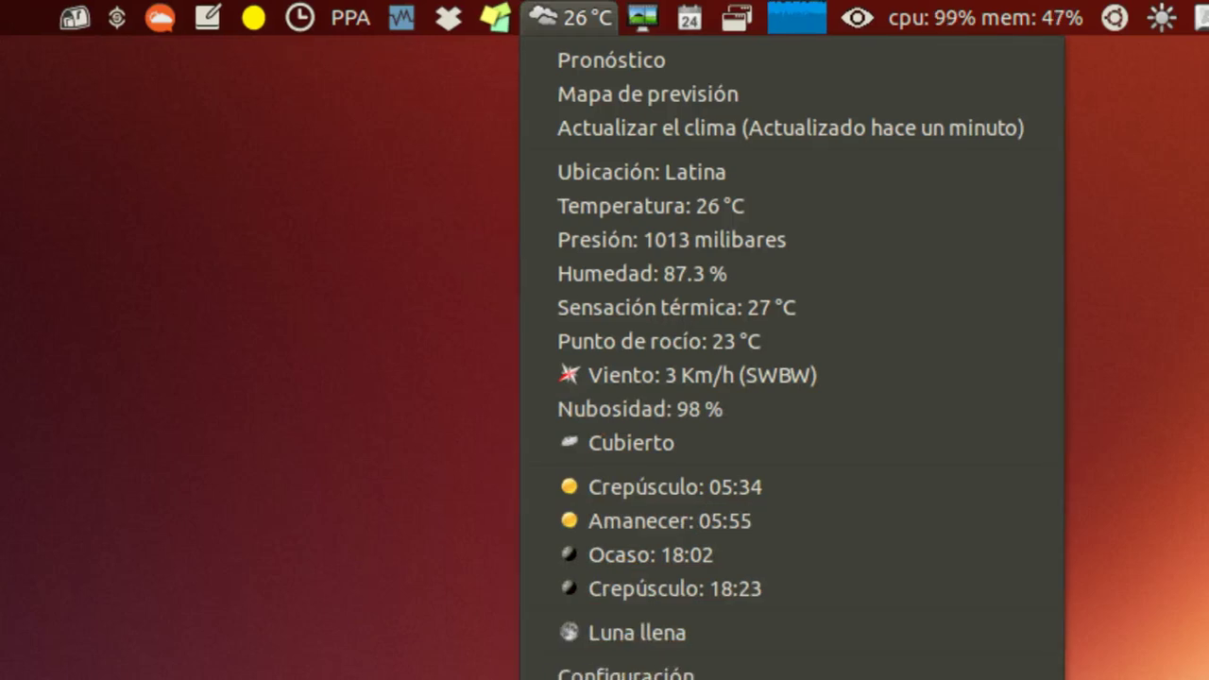
{"action": "left_click", "coordinate": [623, 673]}
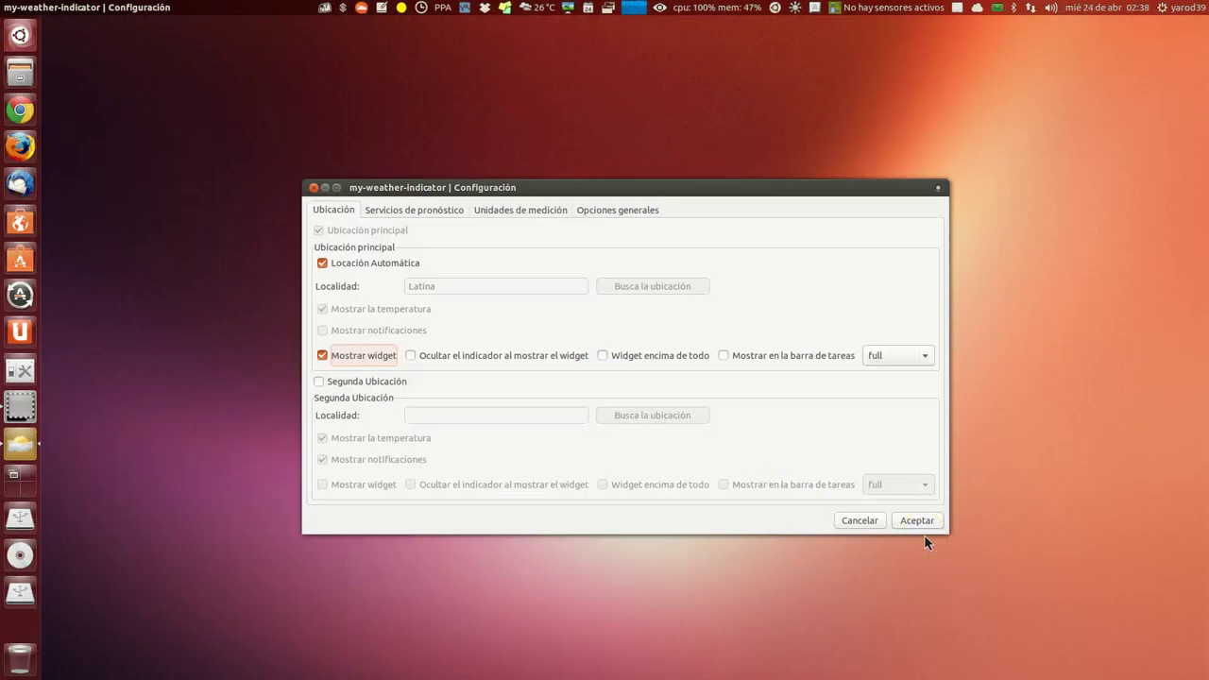
{"action": "left_click", "coordinate": [923, 528]}
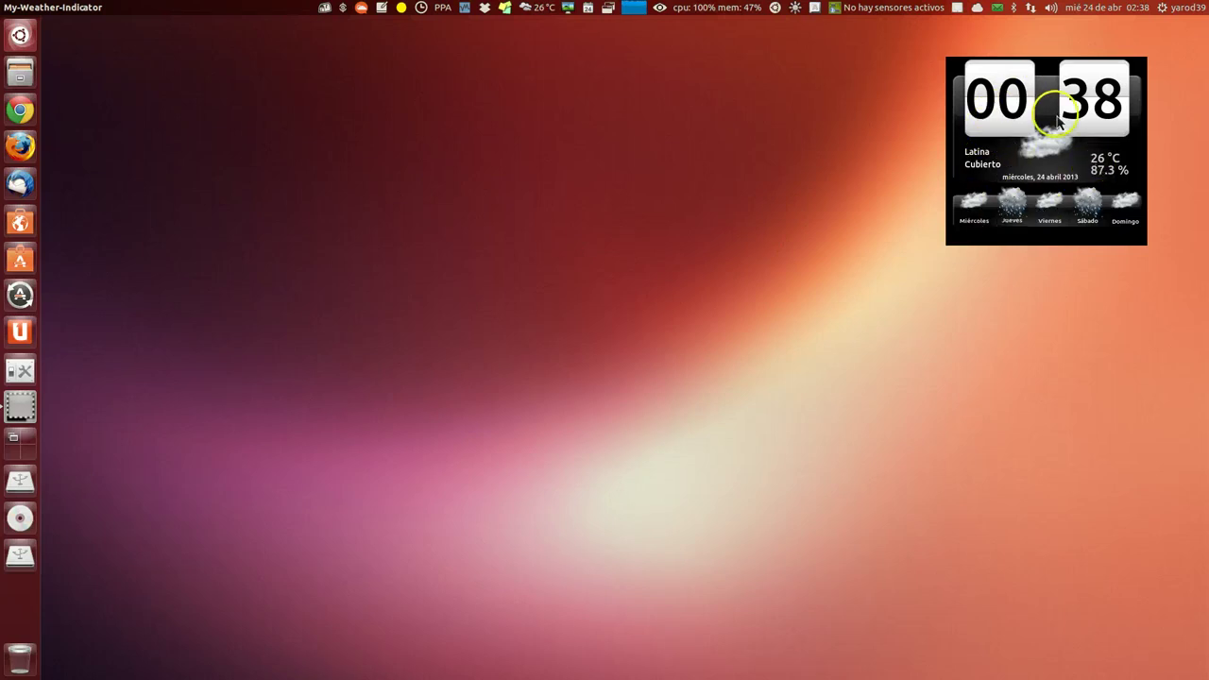
{"action": "left_click_drag", "start_coordinate": [1018, 107], "coordinate": [1050, 128]}
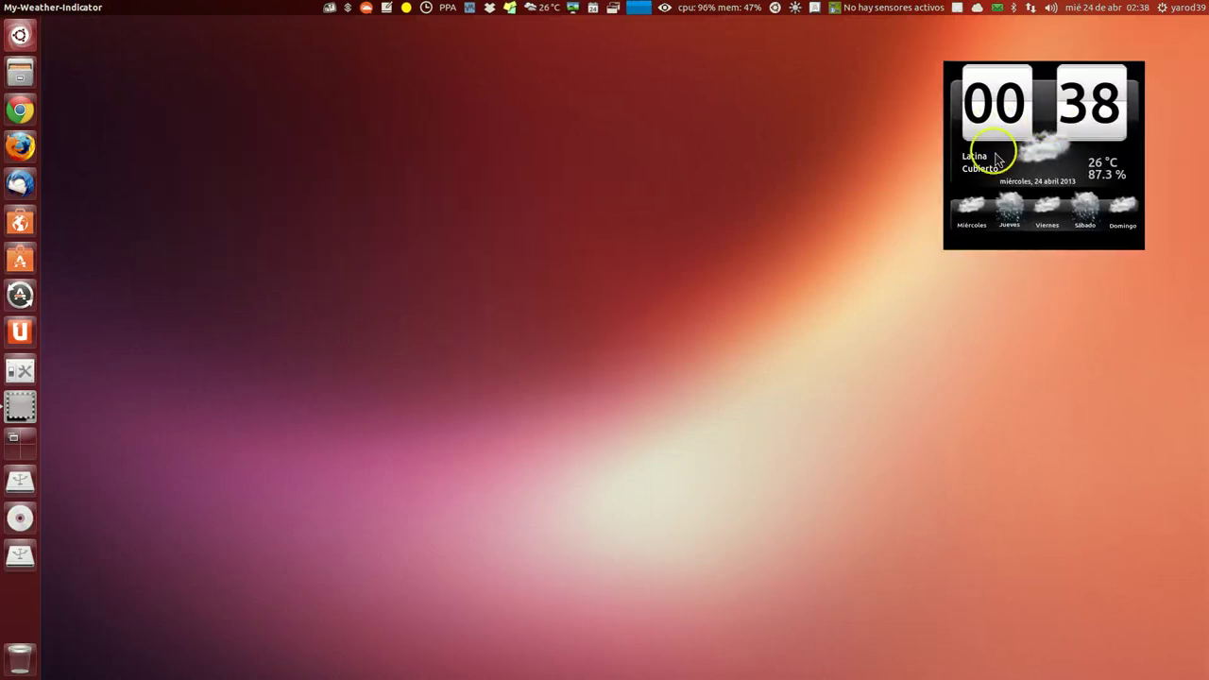
- Disable Mostrar widget for the main location in the weather indicator's configuration and accept the settings
{"action": "left_click", "coordinate": [543, 9]}
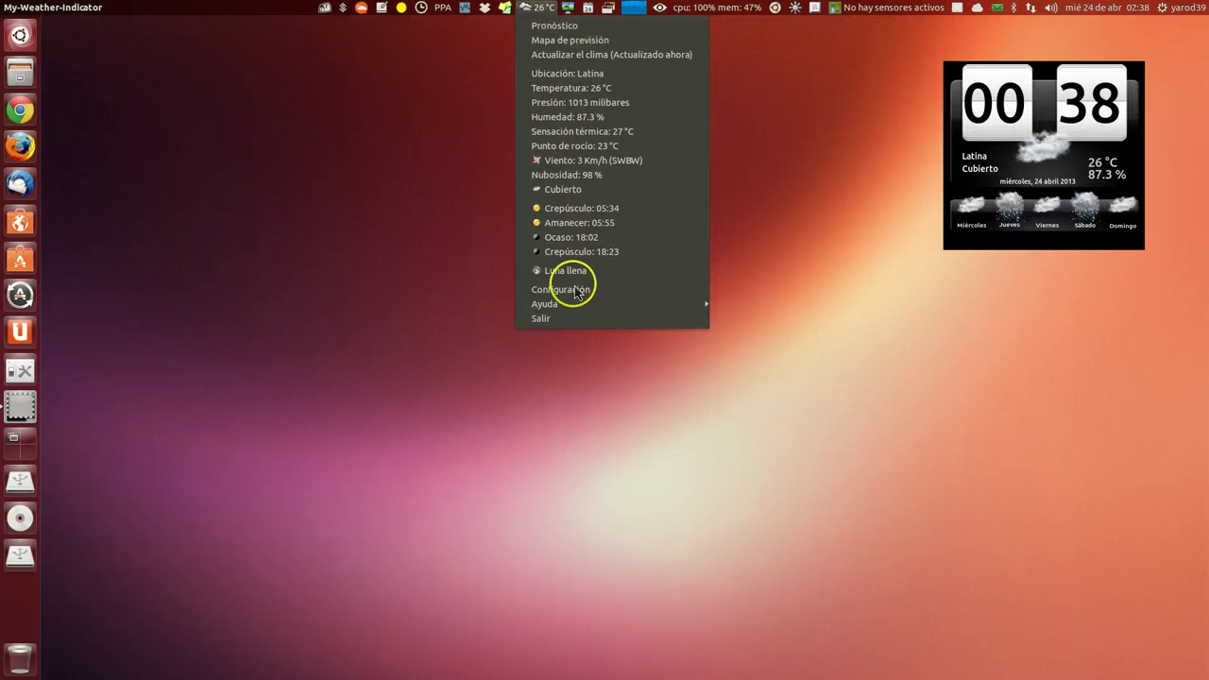
{"action": "mouse_move", "coordinate": [578, 304]}
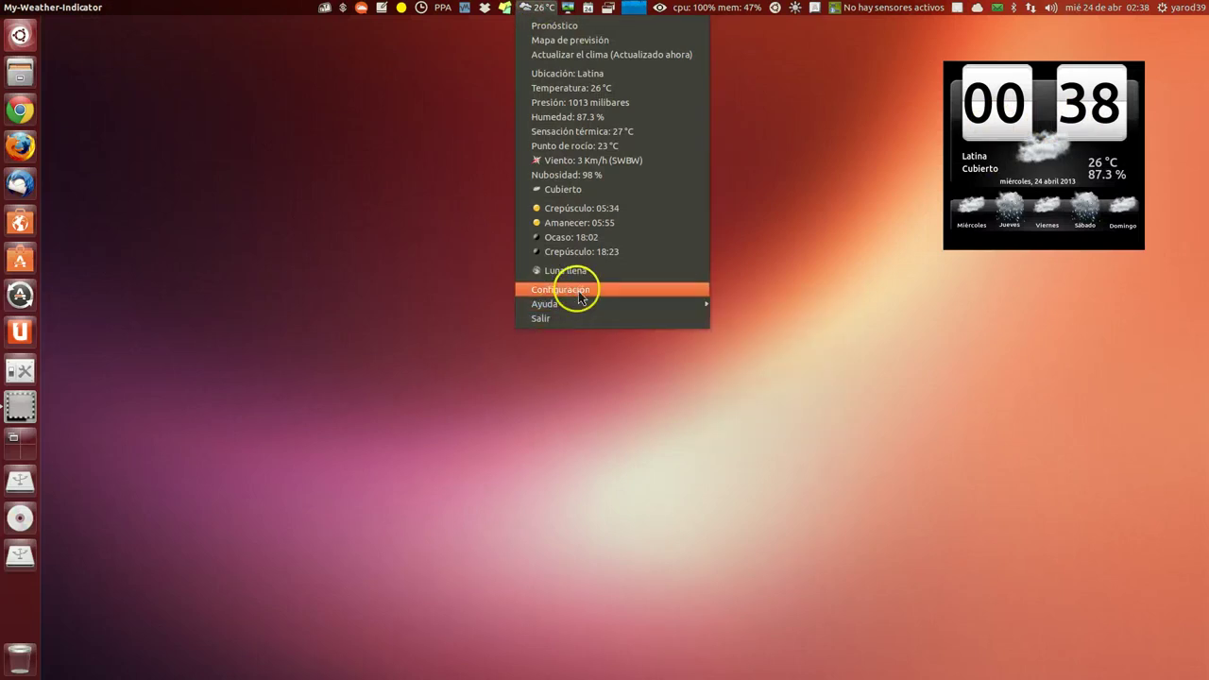
{"action": "left_click", "coordinate": [572, 289]}
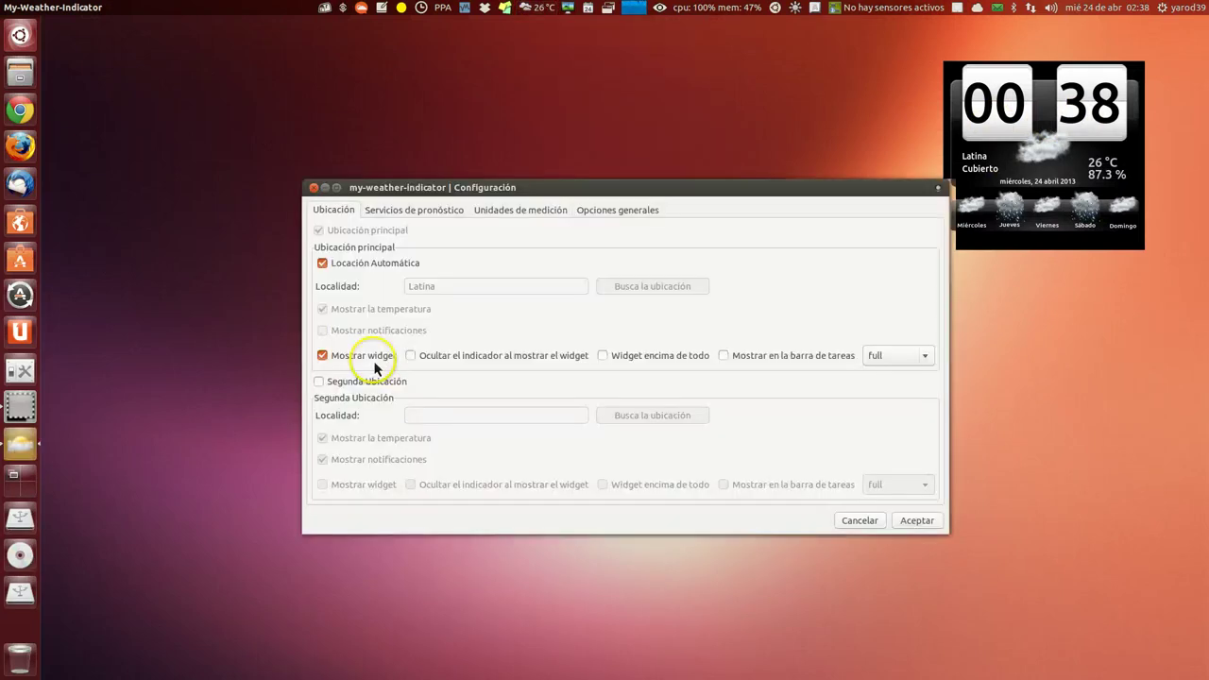
{"action": "left_click", "coordinate": [369, 357]}
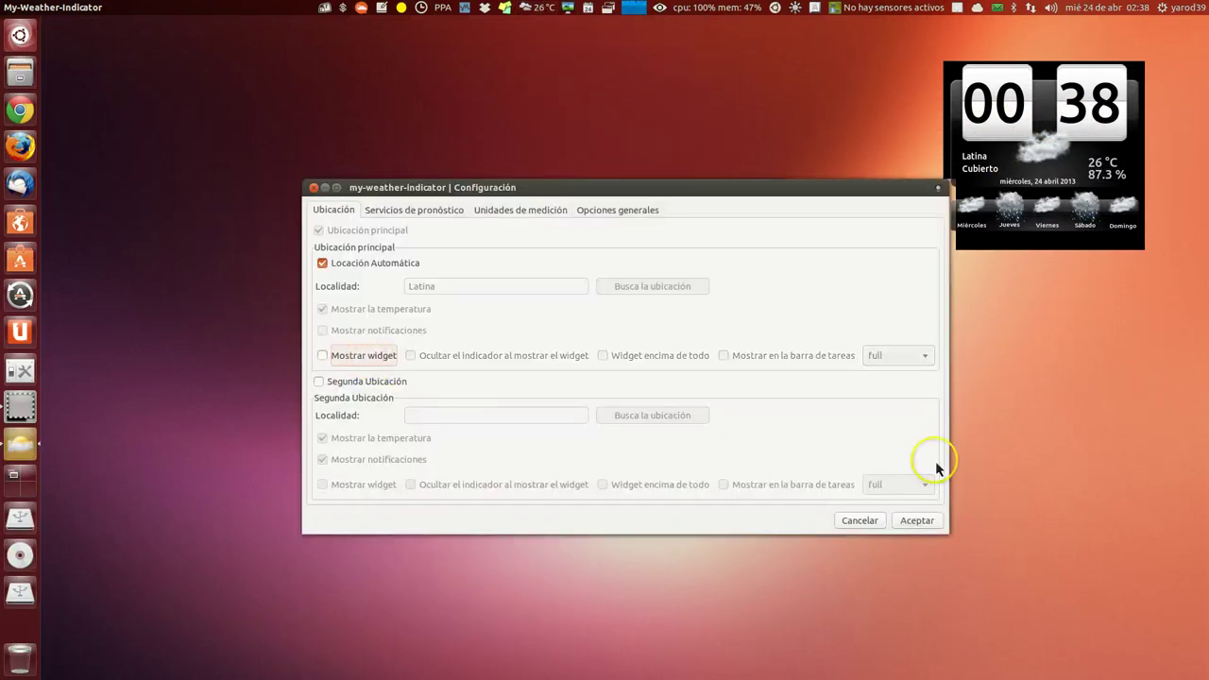
{"action": "left_click", "coordinate": [925, 526]}
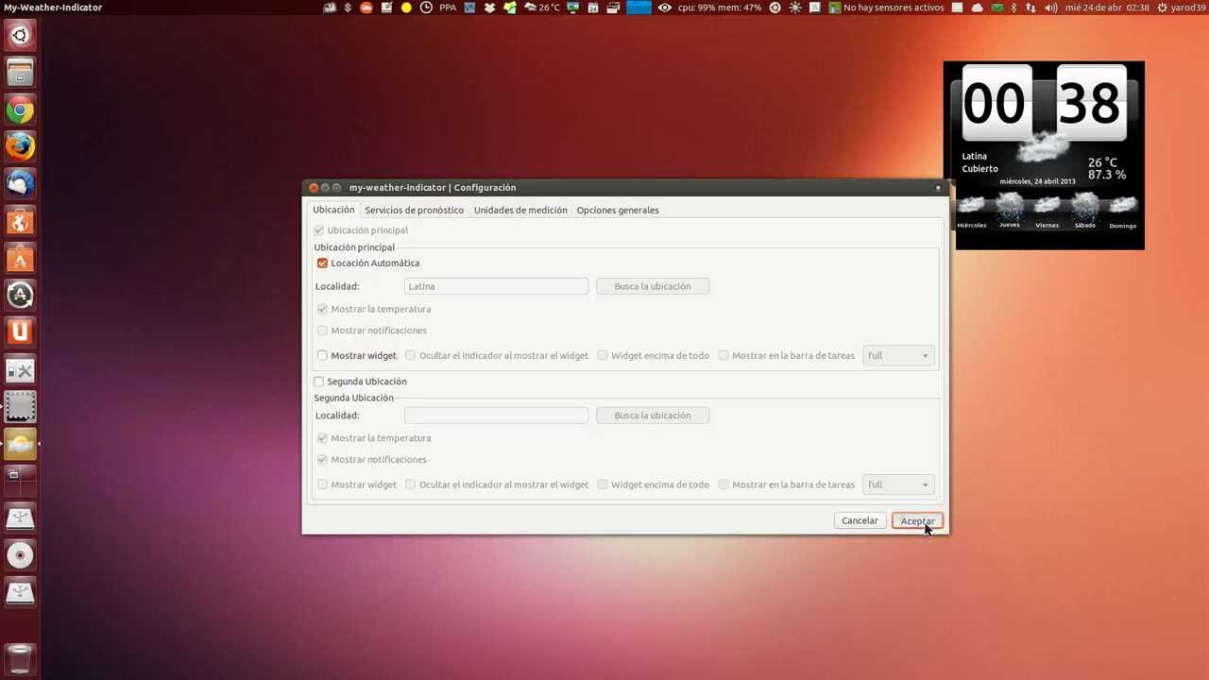
{"action": "left_click", "coordinate": [924, 524]}
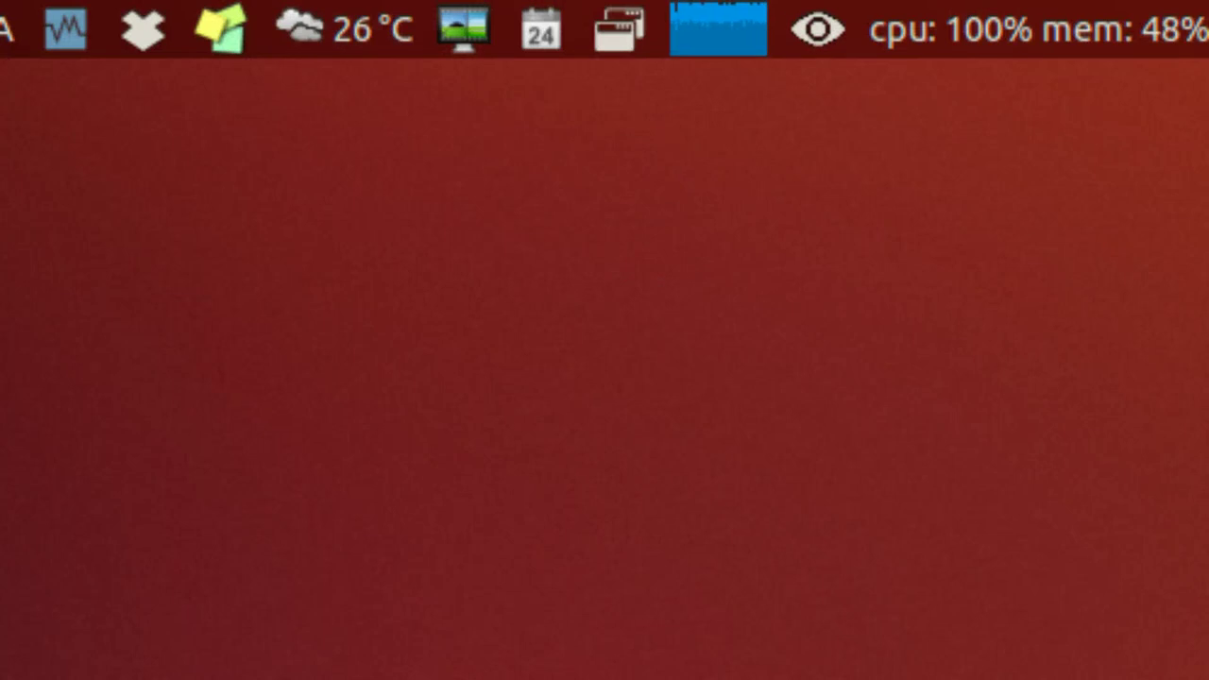
- Try out the Circles live wallpaper by turning LiveWallpaper on and switching it off again
{"action": "left_click", "coordinate": [480, 22]}
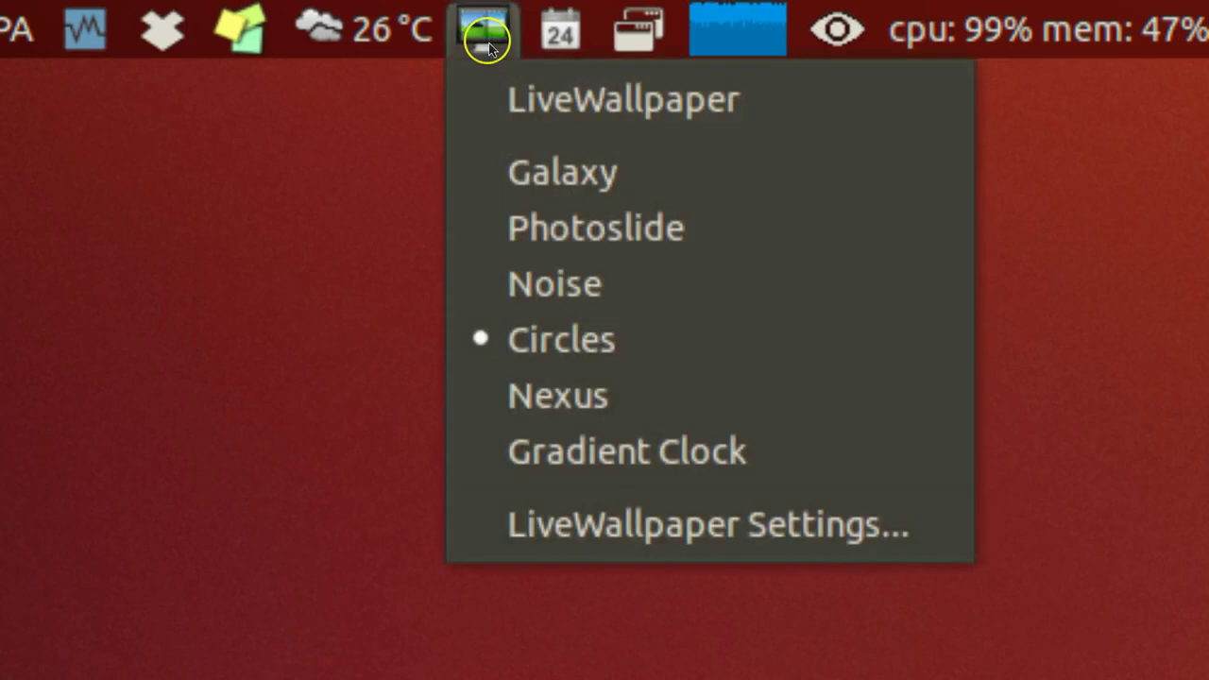
{"action": "left_click", "coordinate": [512, 97]}
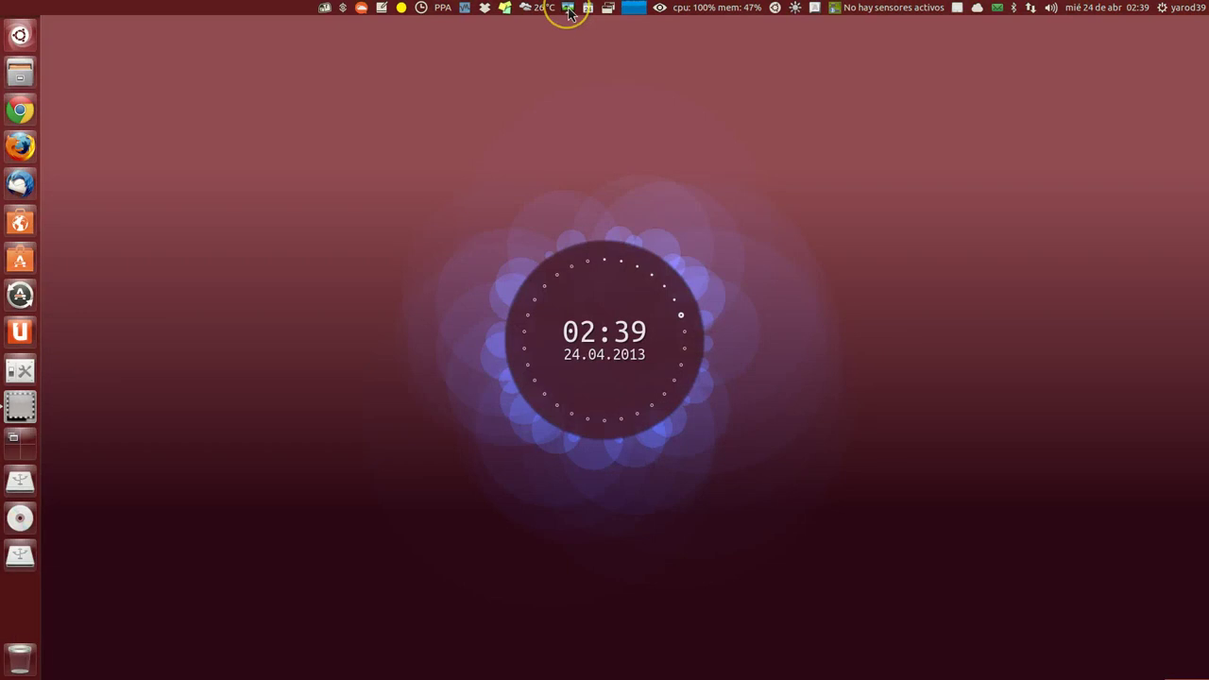
{"action": "left_click", "coordinate": [567, 8]}
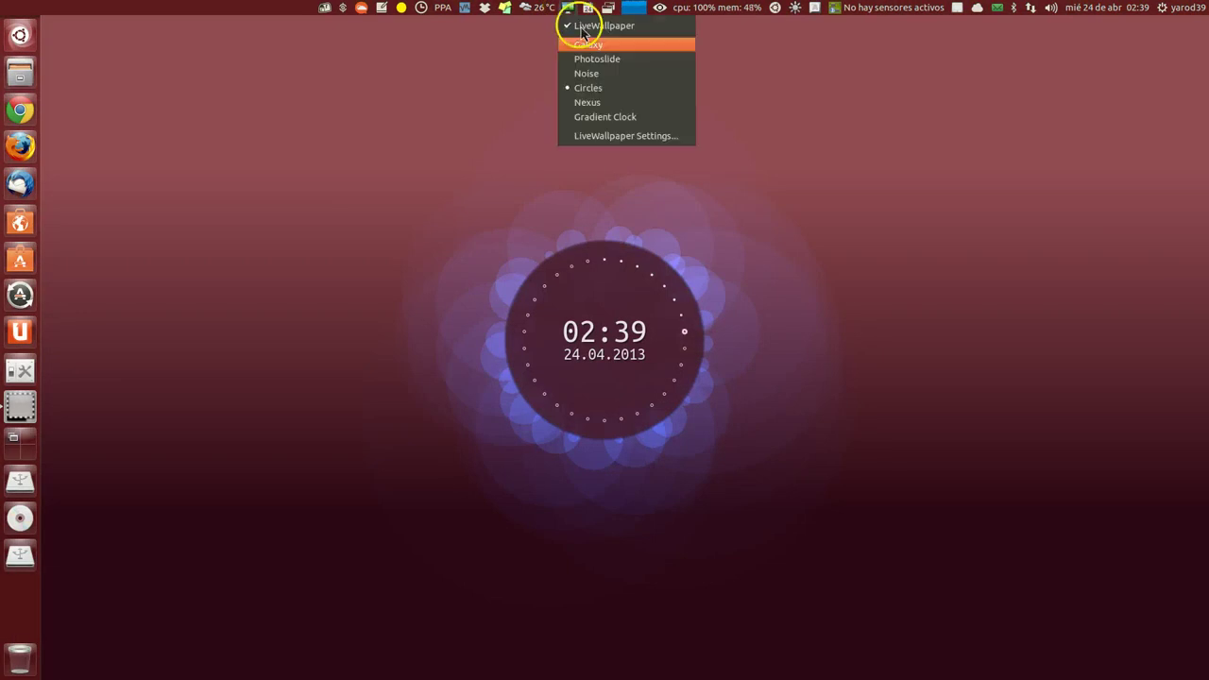
{"action": "left_click", "coordinate": [581, 28]}
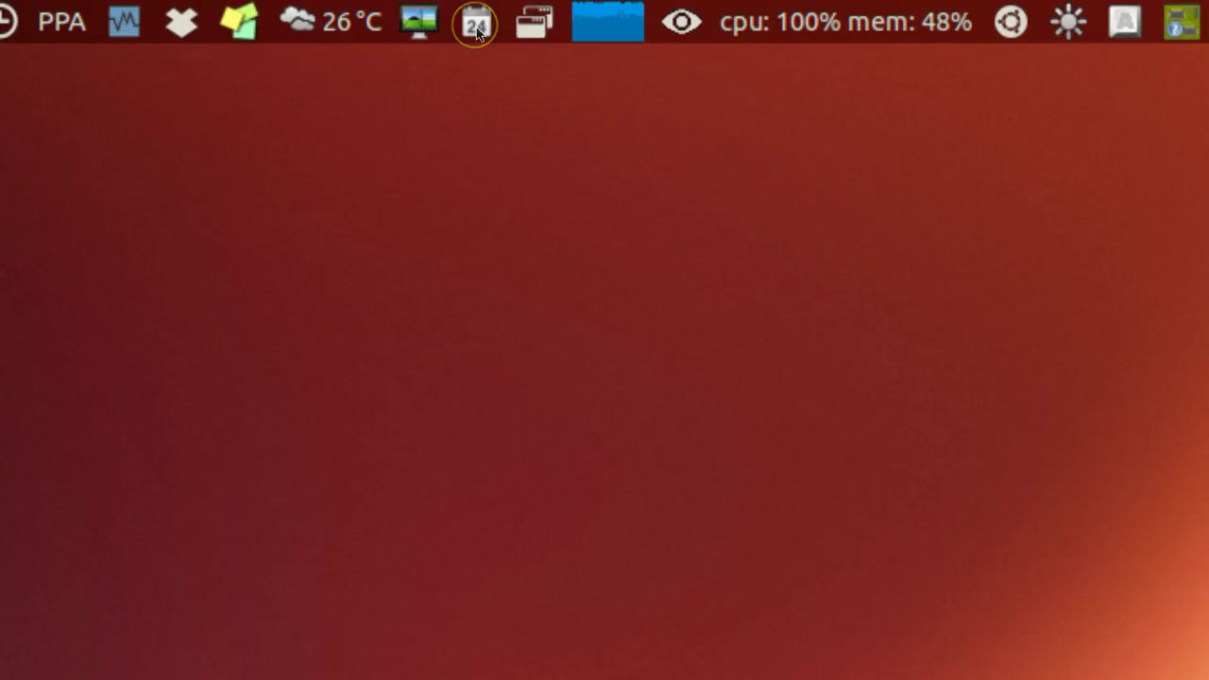
- Review the calendar indicator's options, view its monthly calendar (Mostrar el calendario) and close the calendar window
{"action": "left_click", "coordinate": [477, 28]}
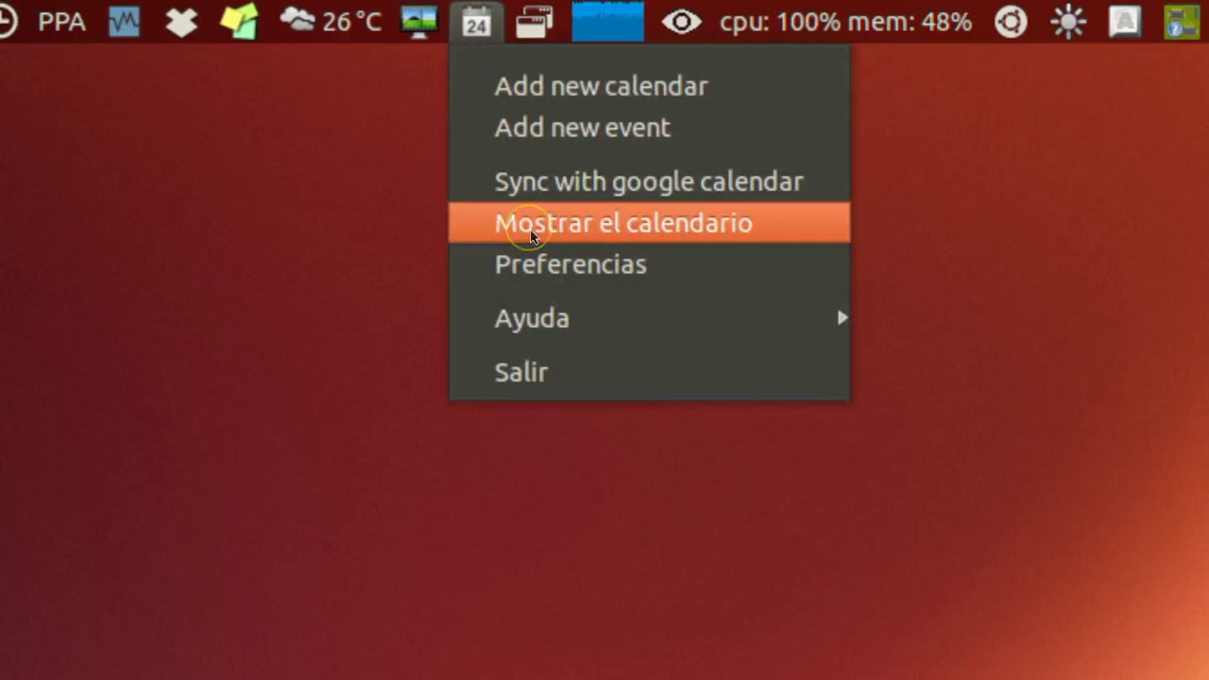
{"action": "left_click", "coordinate": [532, 231]}
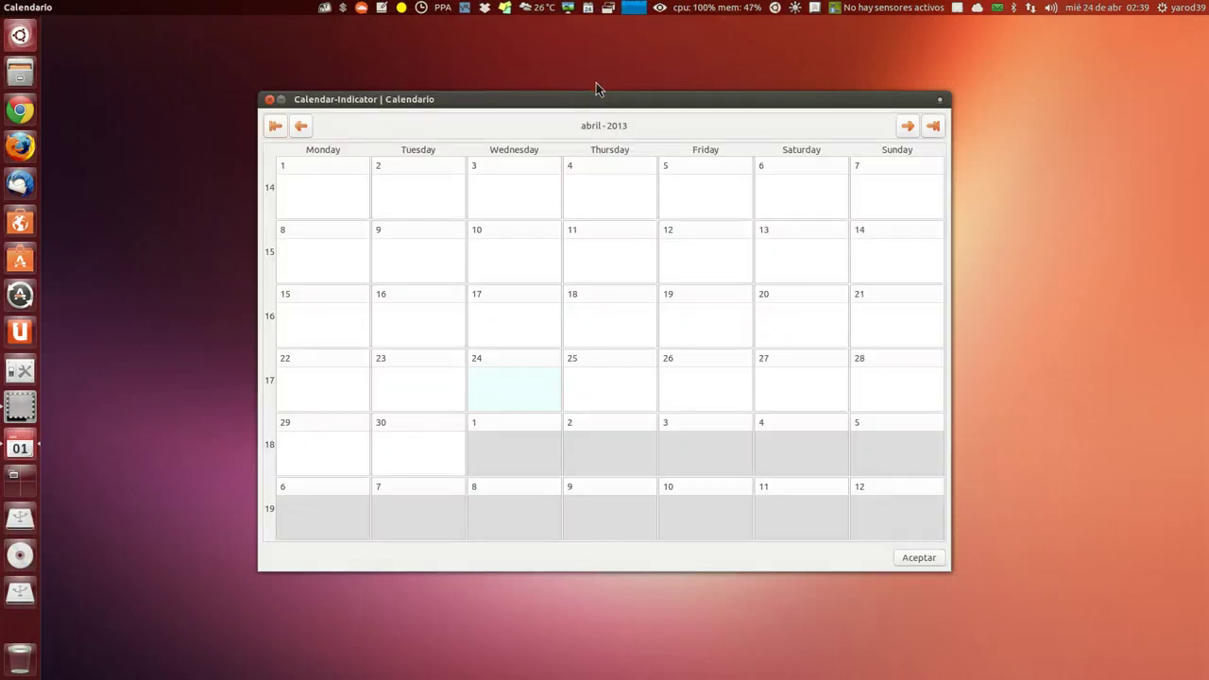
{"action": "left_click", "coordinate": [571, 98]}
{"action": "left_click", "coordinate": [605, 102]}
{"action": "left_click", "coordinate": [557, 106]}
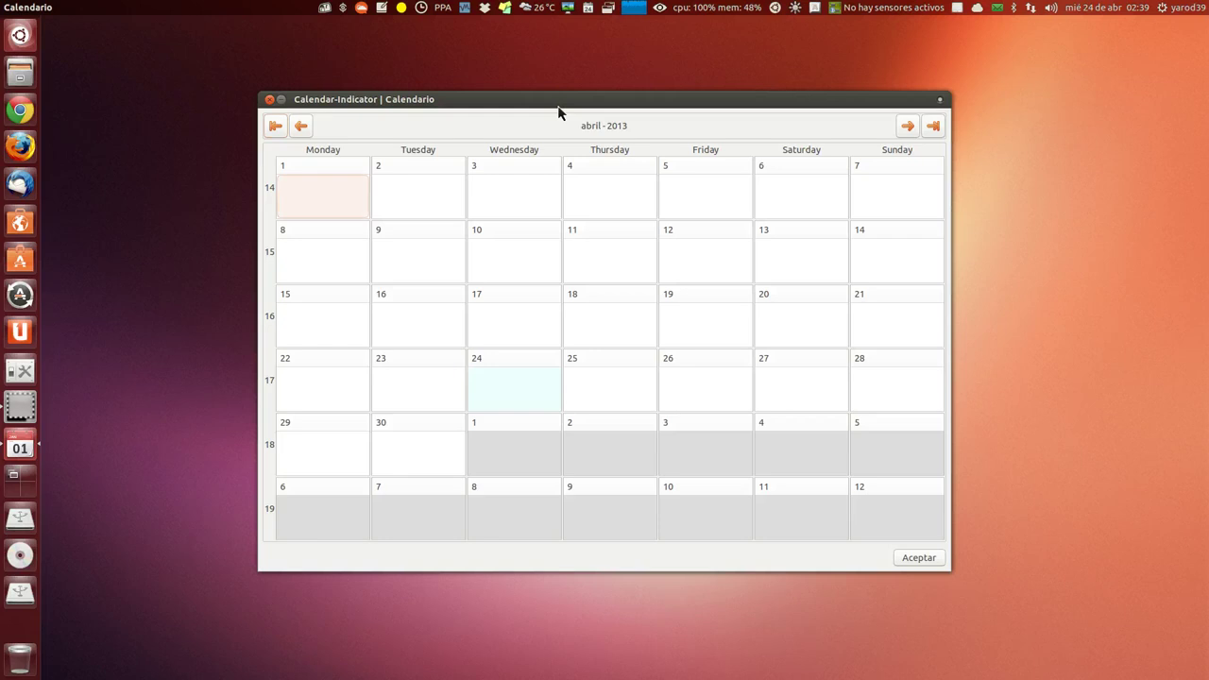
{"action": "left_click", "coordinate": [270, 104]}
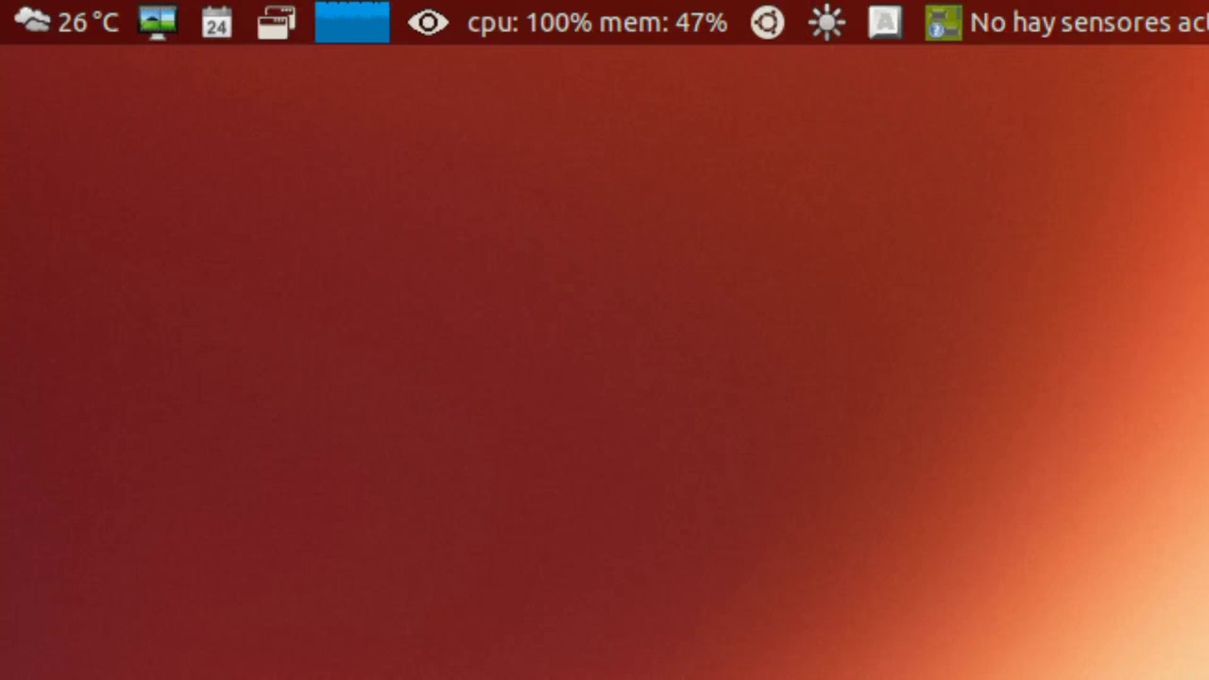
- Review the window list indicator's open windows and its Window-List options, and close the menu
{"action": "left_click", "coordinate": [276, 22]}
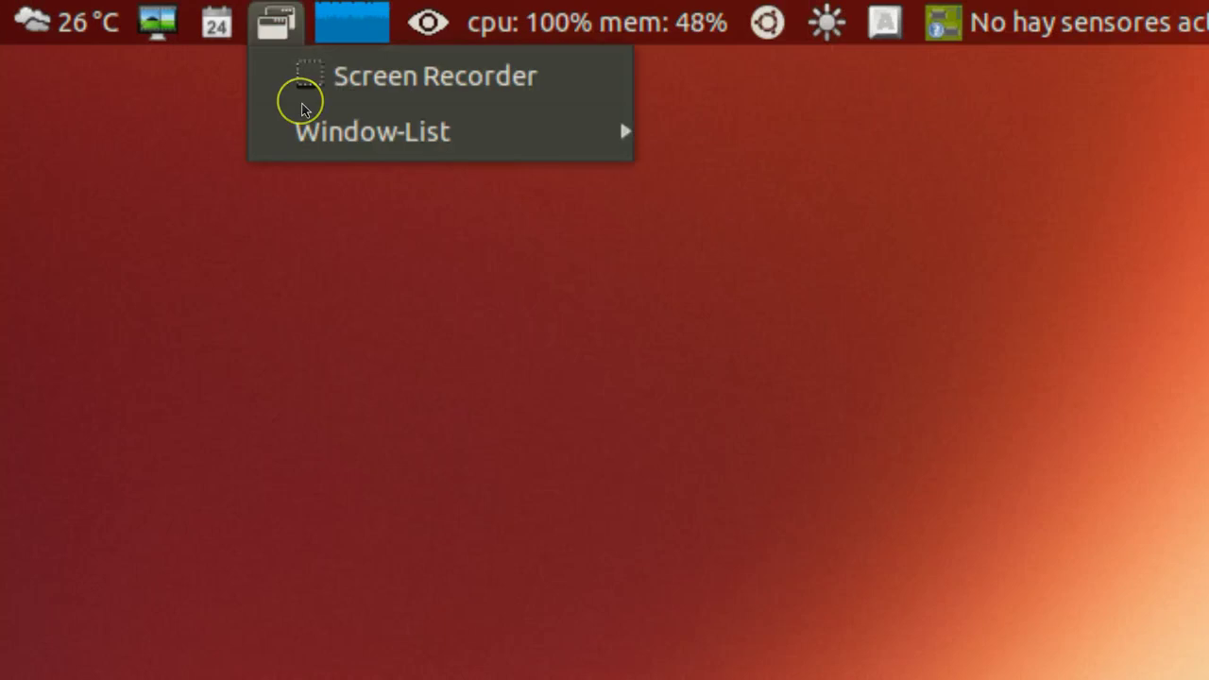
{"action": "mouse_move", "coordinate": [311, 124]}
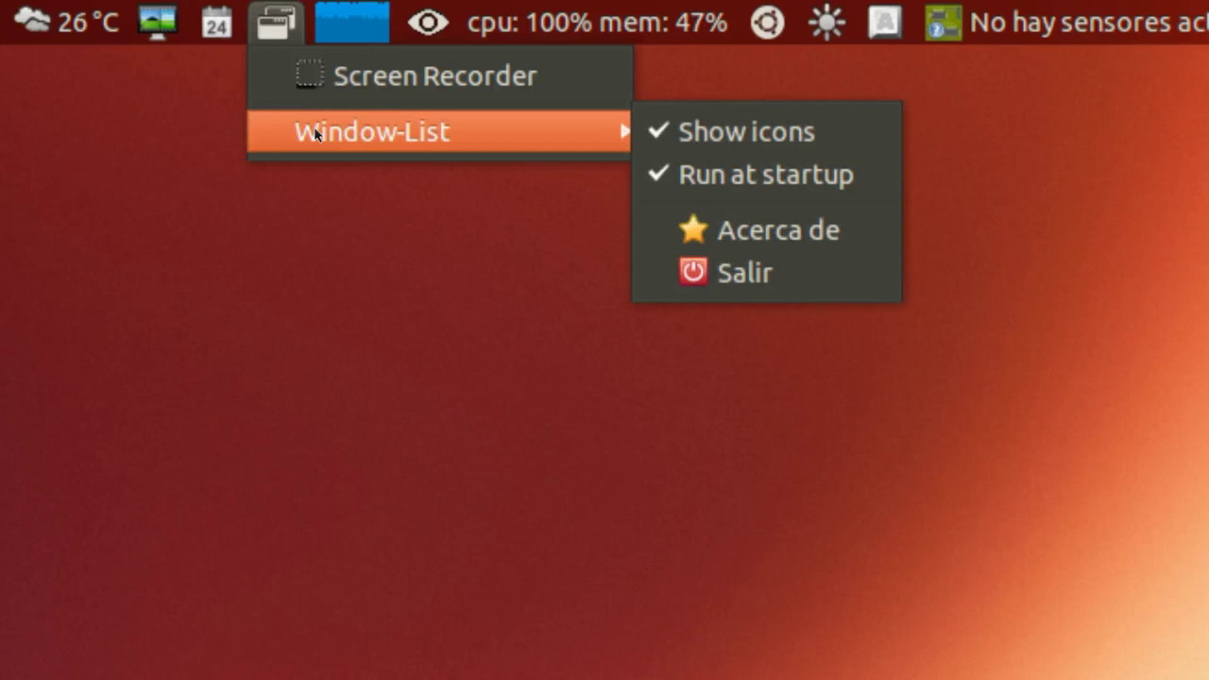
{"action": "left_click", "coordinate": [311, 61]}
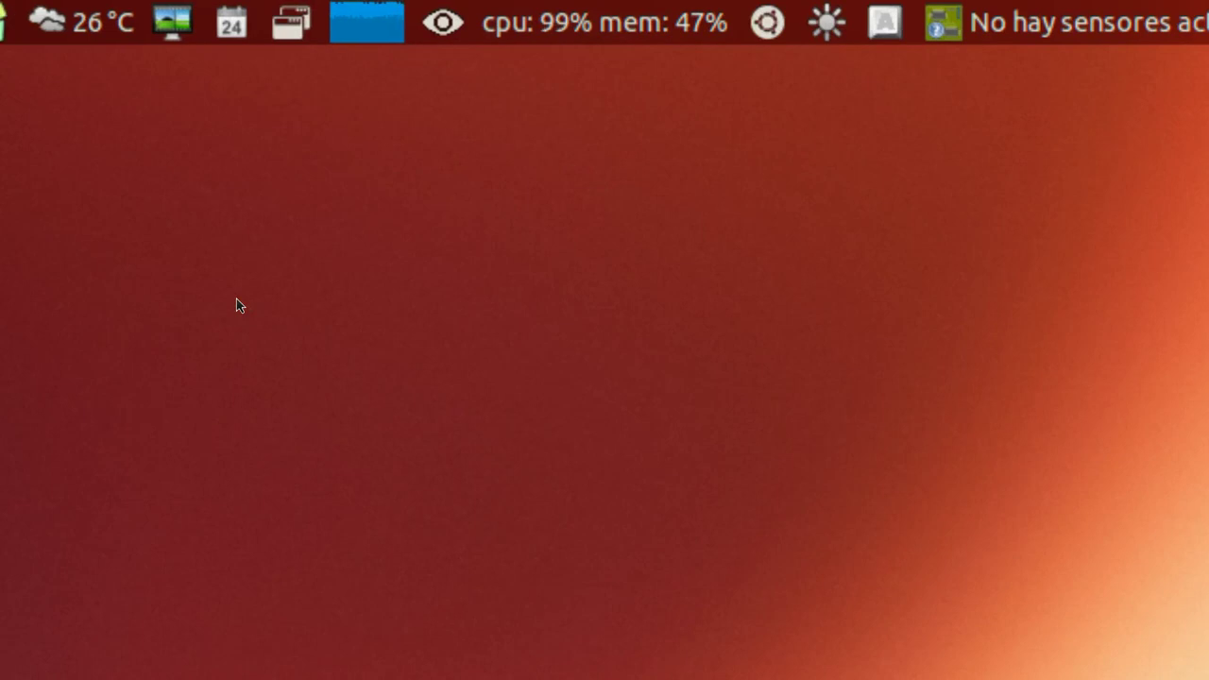
{"action": "left_click_drag", "start_coordinate": [280, 206], "coordinate": [293, 156]}
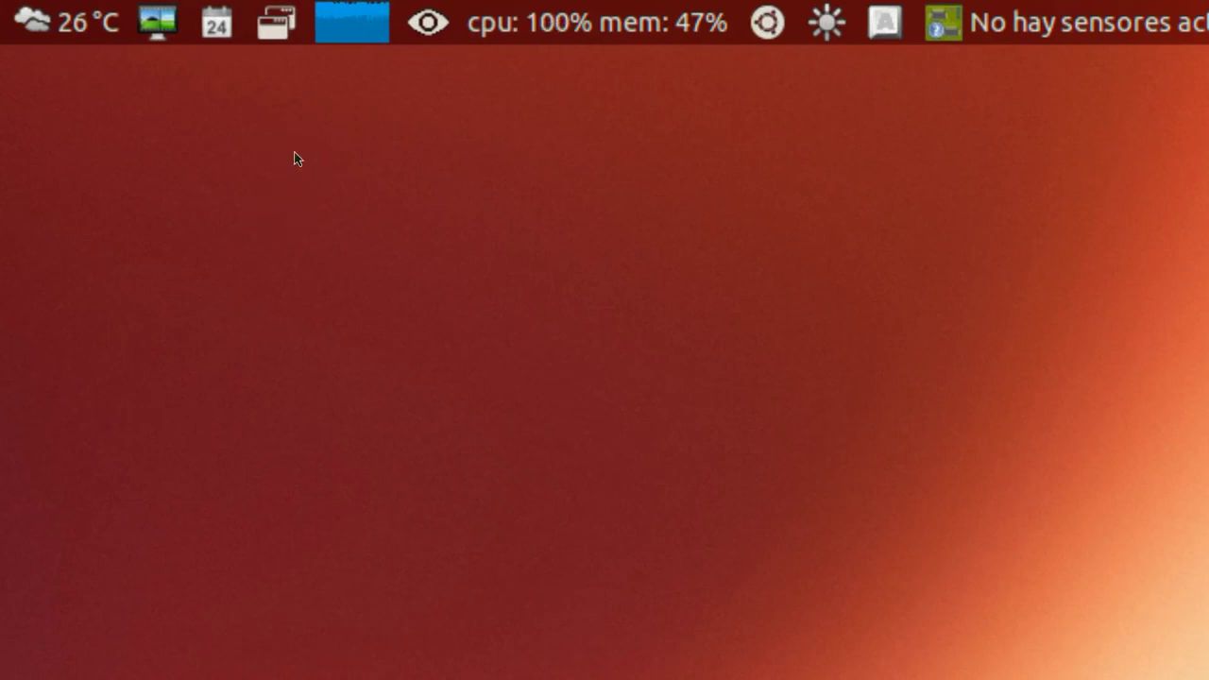
{"action": "mouse_move", "coordinate": [294, 159]}
{"action": "left_mouse_down"}
{"action": "mouse_move", "coordinate": [297, 126]}
{"action": "mouse_move", "coordinate": [327, 156]}
{"action": "mouse_move", "coordinate": [332, 124]}
{"action": "mouse_move", "coordinate": [353, 143]}
{"action": "mouse_move", "coordinate": [360, 112]}
{"action": "mouse_move", "coordinate": [425, 135]}
{"action": "mouse_move", "coordinate": [604, 113]}
{"action": "mouse_move", "coordinate": [350, 167]}
{"action": "mouse_move", "coordinate": [364, 83]}
{"action": "mouse_move", "coordinate": [348, 34]}
{"action": "left_mouse_up"}
- Review the system load indicator's readings and its system monitor, and close them
{"action": "left_click", "coordinate": [347, 34]}
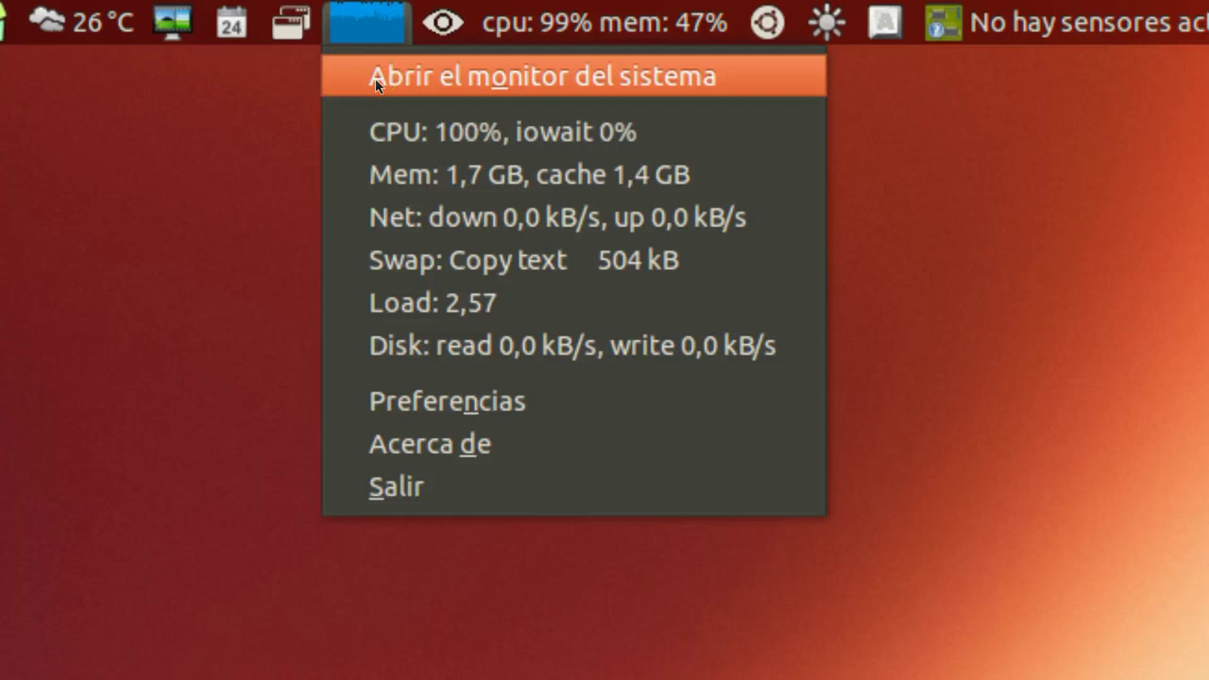
{"action": "left_click", "coordinate": [70, 493]}
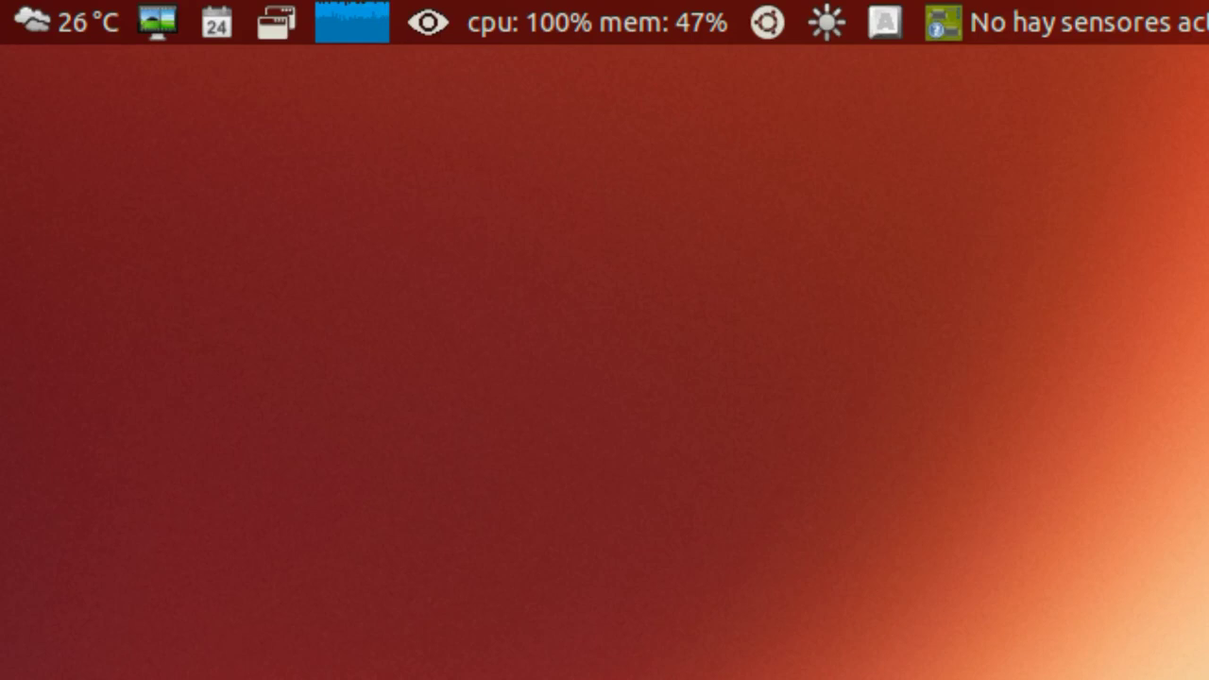
{"action": "left_click", "coordinate": [55, 25]}
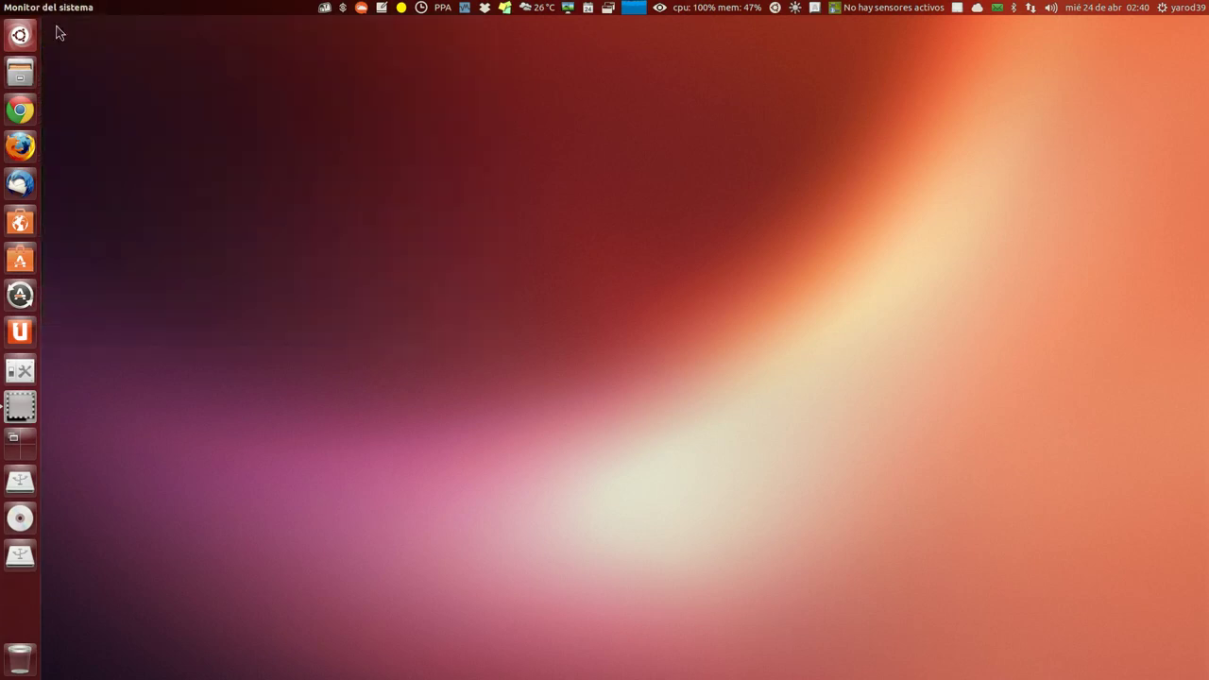
- Review the options of the CPU and memory text indicator and close its menu without changes
{"action": "left_click", "coordinate": [717, 7]}
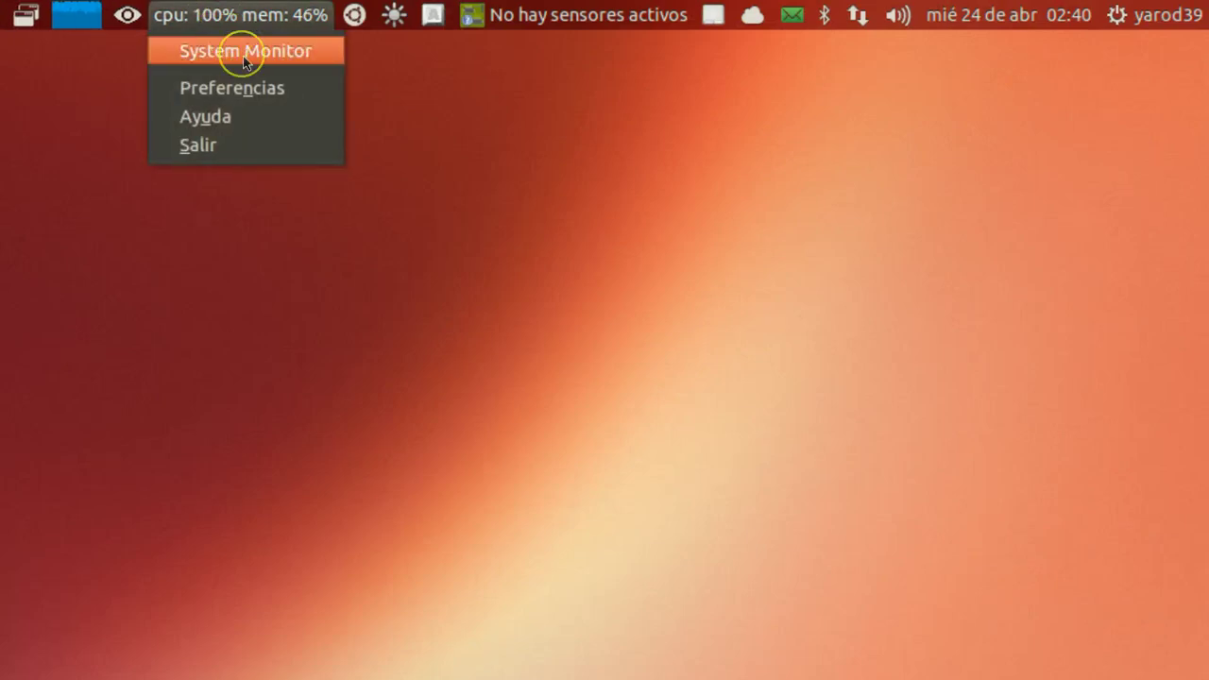
{"action": "left_click", "coordinate": [211, 268]}
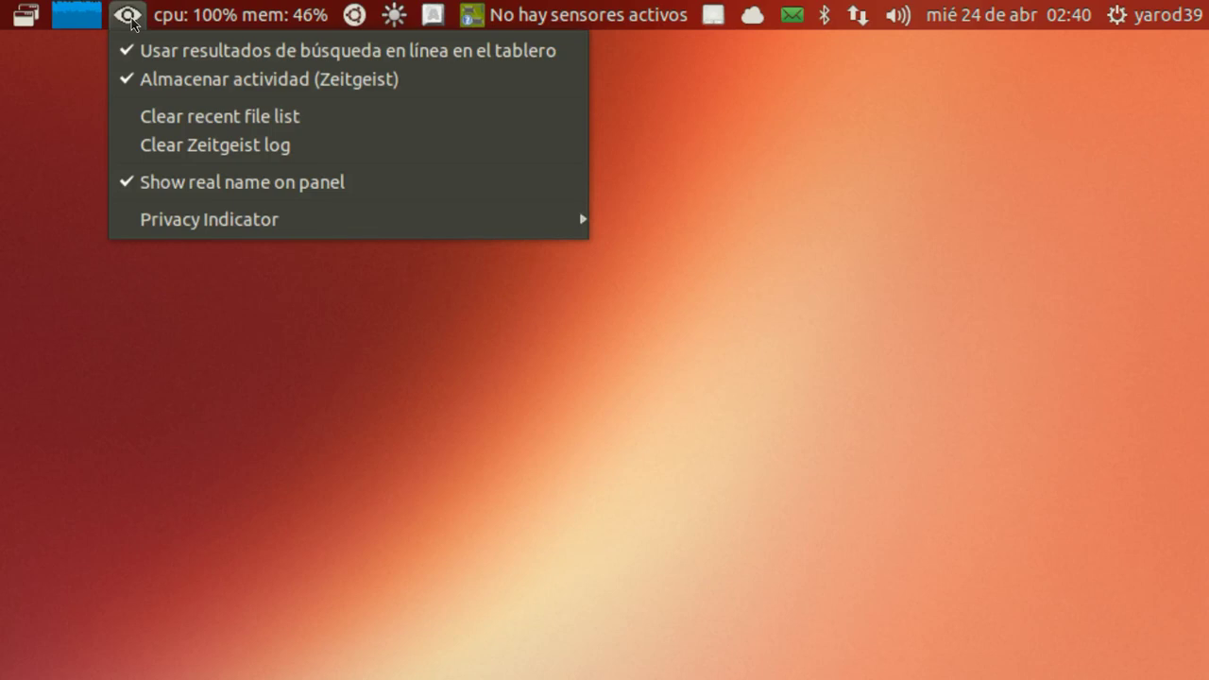
- Review the privacy indicator's search, Zeitgeist and real-name options, check the user name in the session menu, and close it
{"action": "left_click_drag", "start_coordinate": [139, 27], "coordinate": [152, 58]}
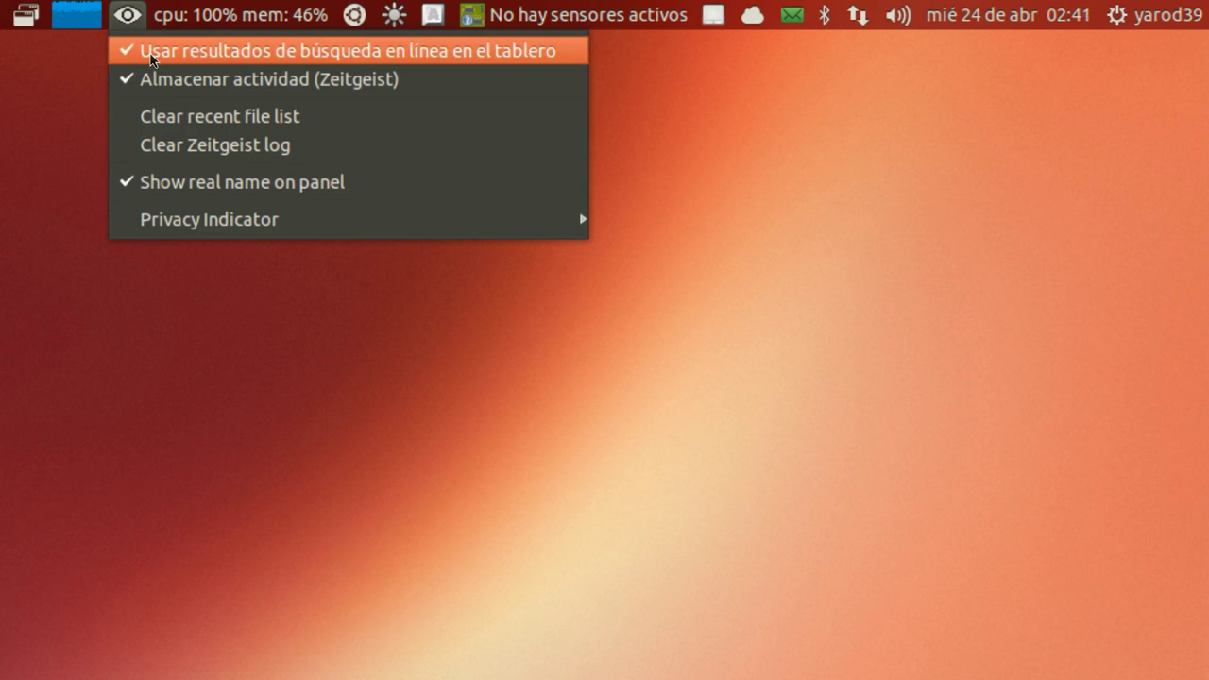
{"action": "left_click_drag", "start_coordinate": [151, 59], "coordinate": [162, 88]}
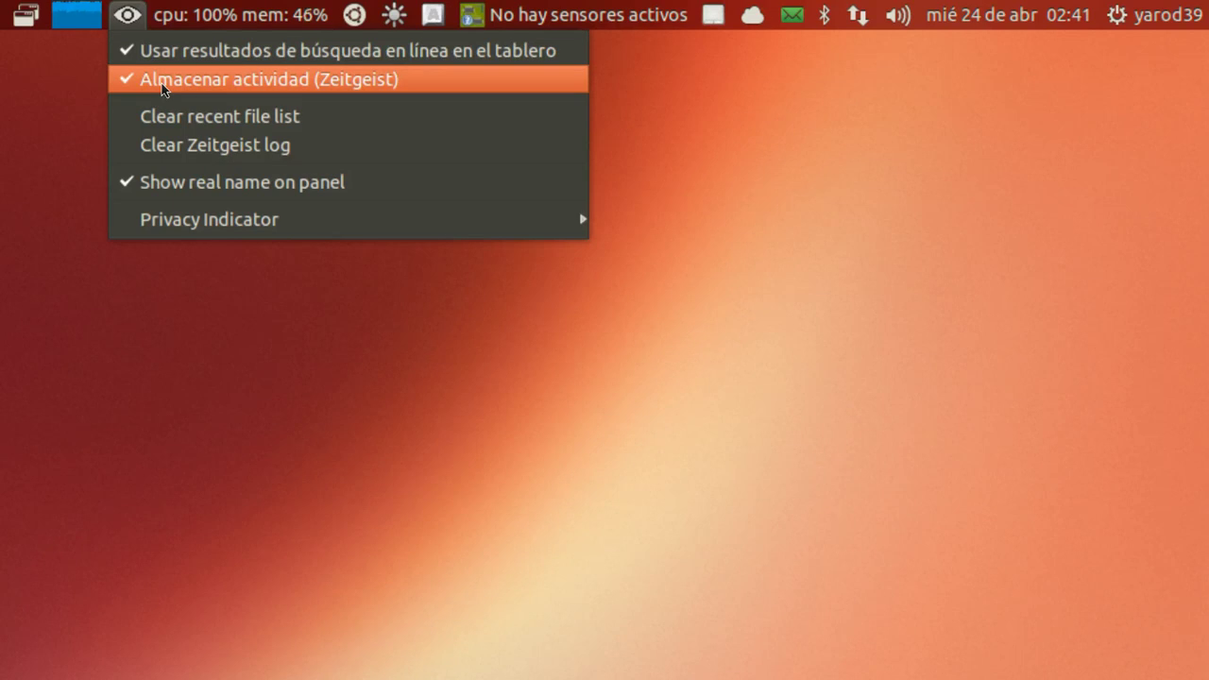
{"action": "left_click_drag", "start_coordinate": [161, 90], "coordinate": [179, 184]}
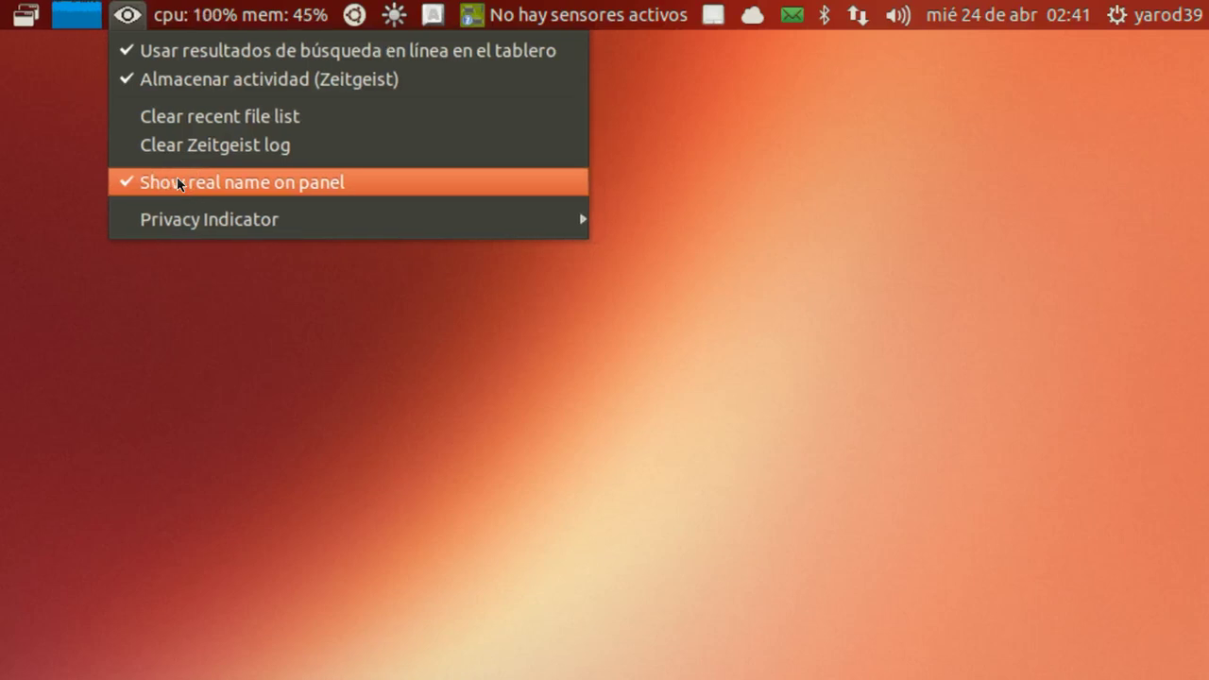
{"action": "mouse_move", "coordinate": [1165, 23]}
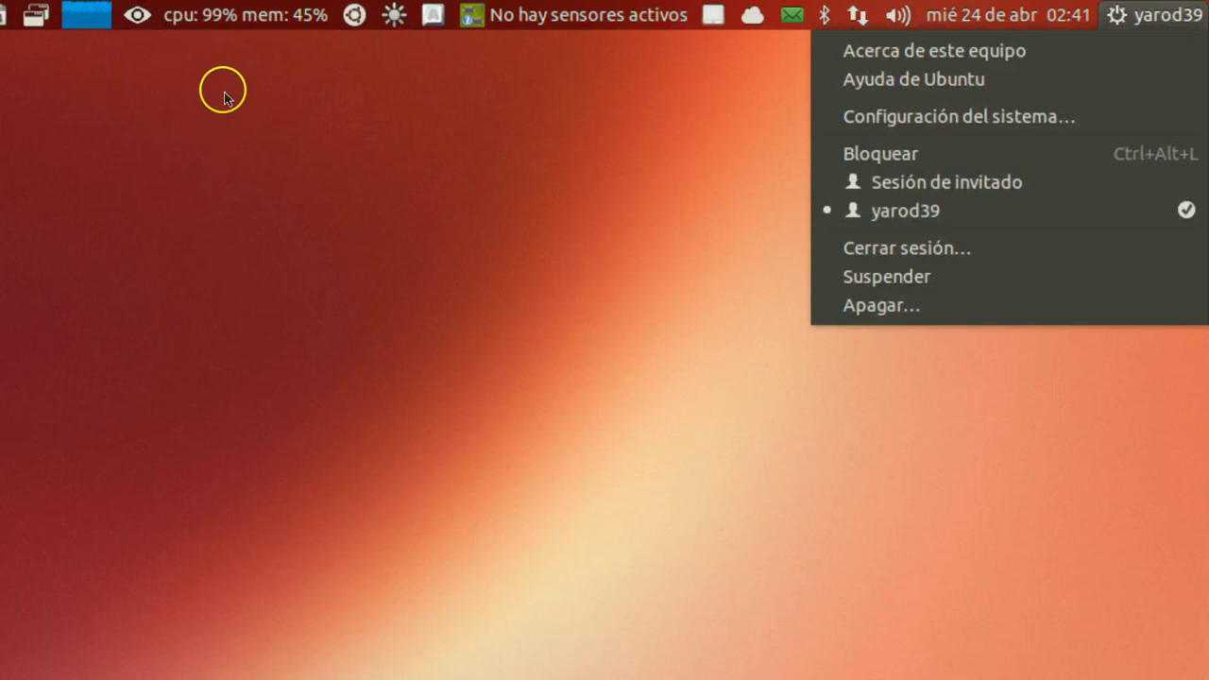
{"action": "left_click", "coordinate": [218, 91]}
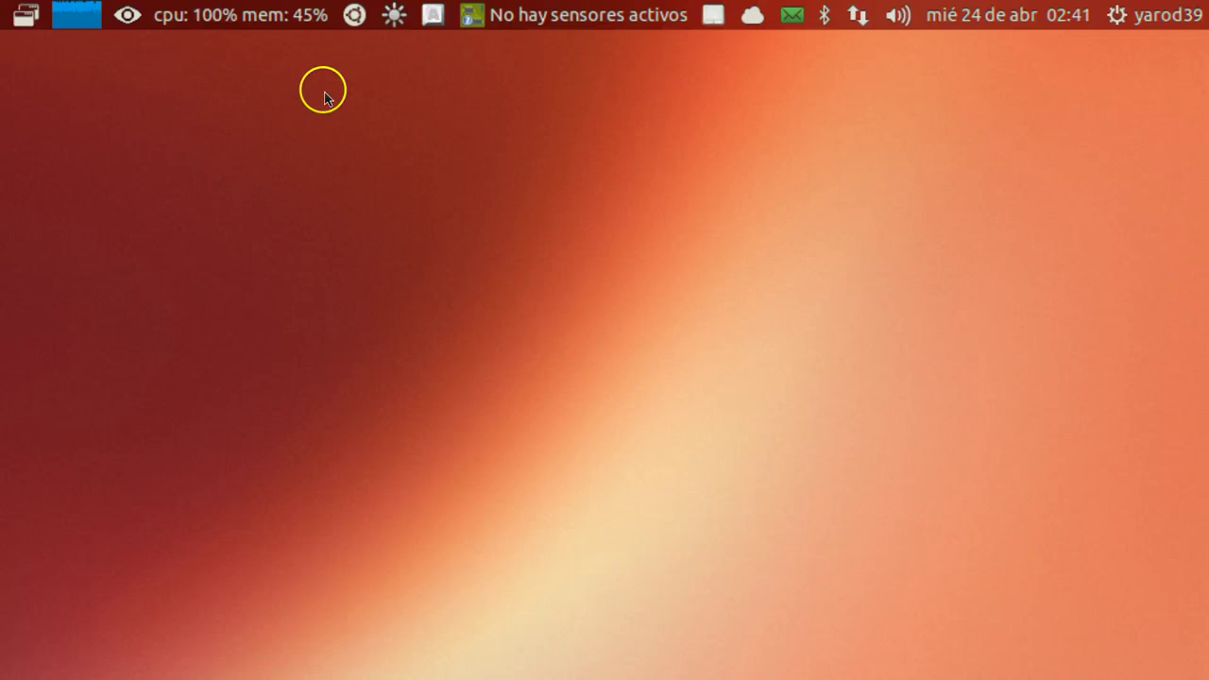
- Browse the ClassicMenu Indicator's application categories from Accesorios through Wine and Sistema, and close the menu without launching anything
{"action": "left_click", "coordinate": [357, 17]}
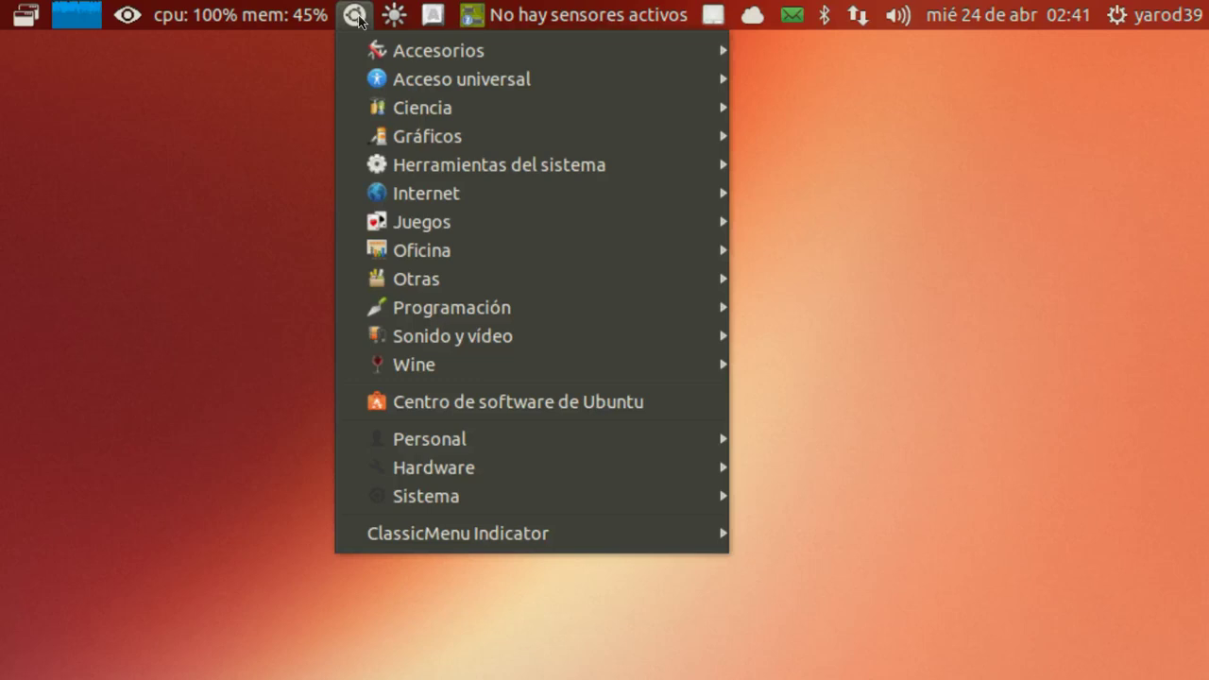
{"action": "left_click", "coordinate": [378, 52]}
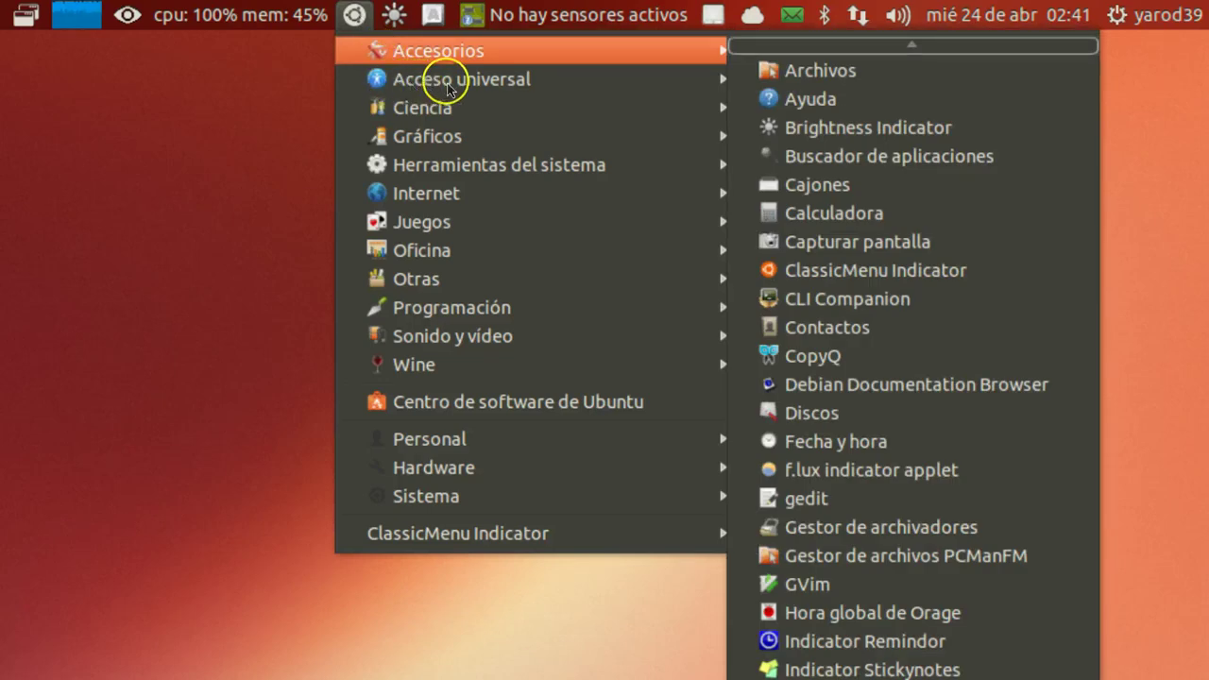
{"action": "left_click", "coordinate": [434, 114]}
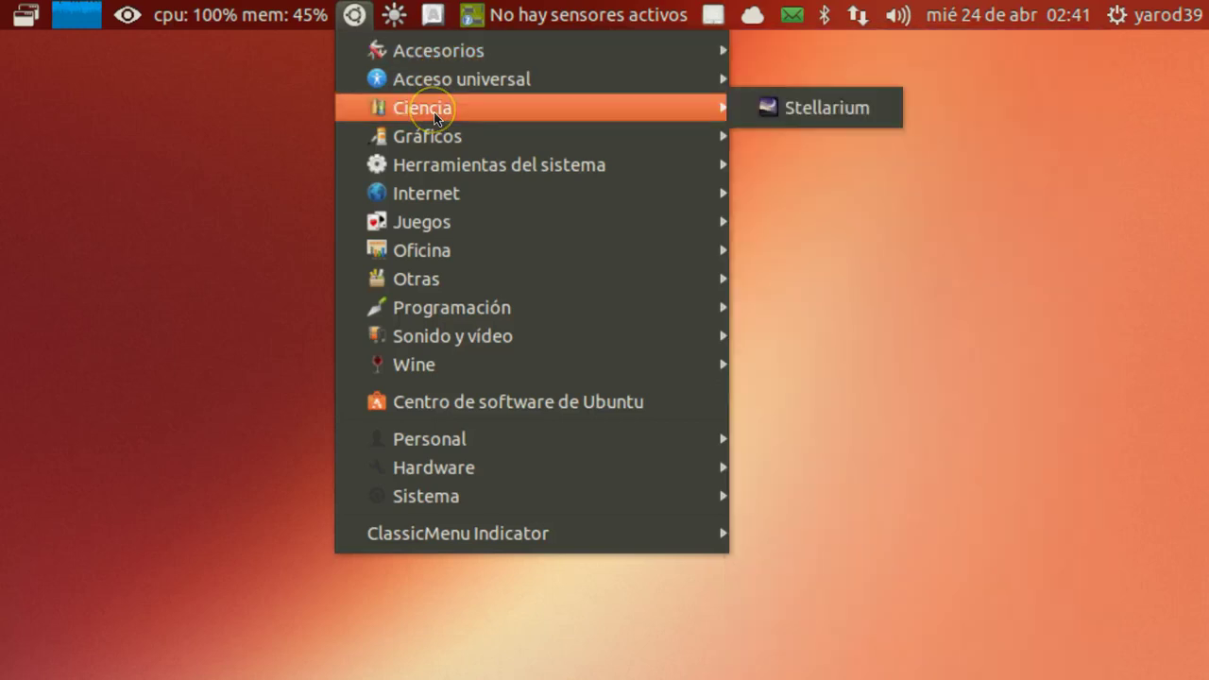
{"action": "mouse_move", "coordinate": [428, 170]}
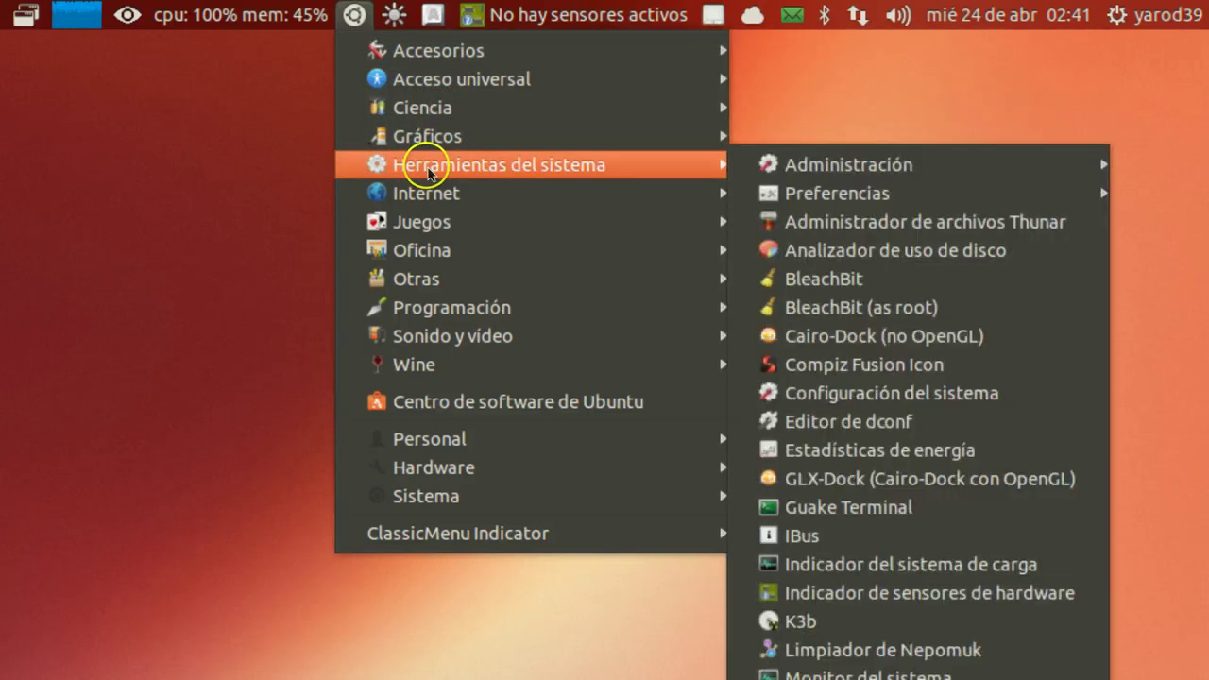
{"action": "left_click", "coordinate": [432, 221]}
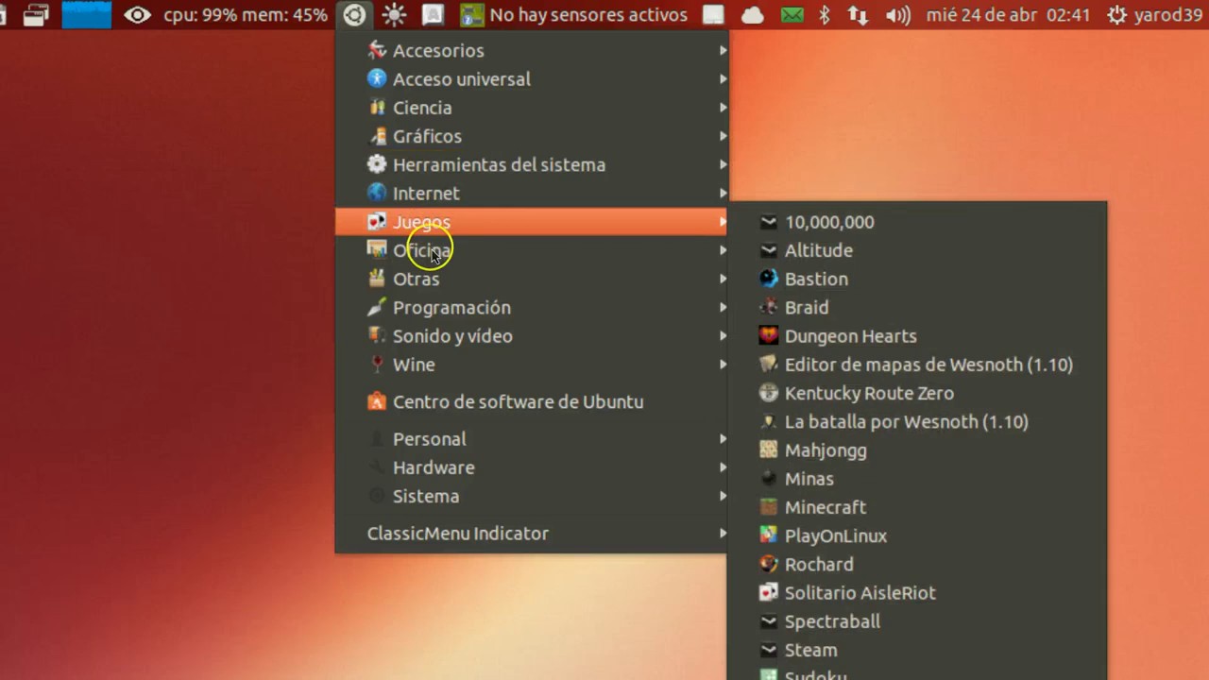
{"action": "mouse_move", "coordinate": [420, 278]}
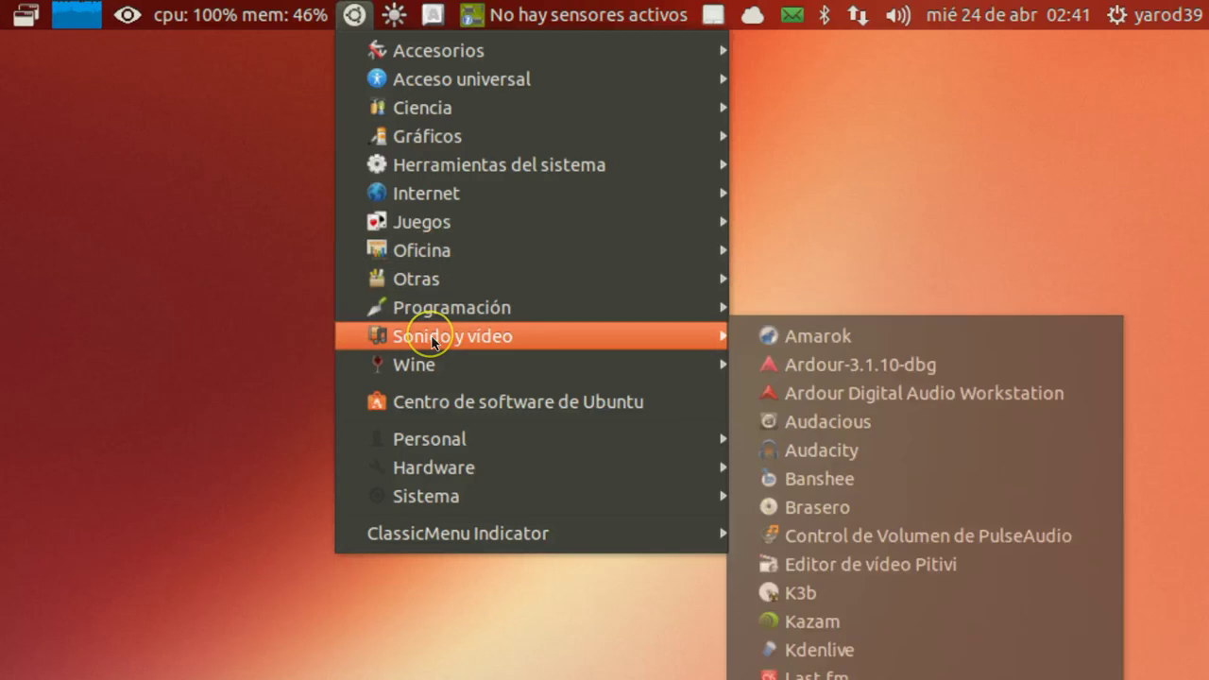
{"action": "mouse_move", "coordinate": [430, 368]}
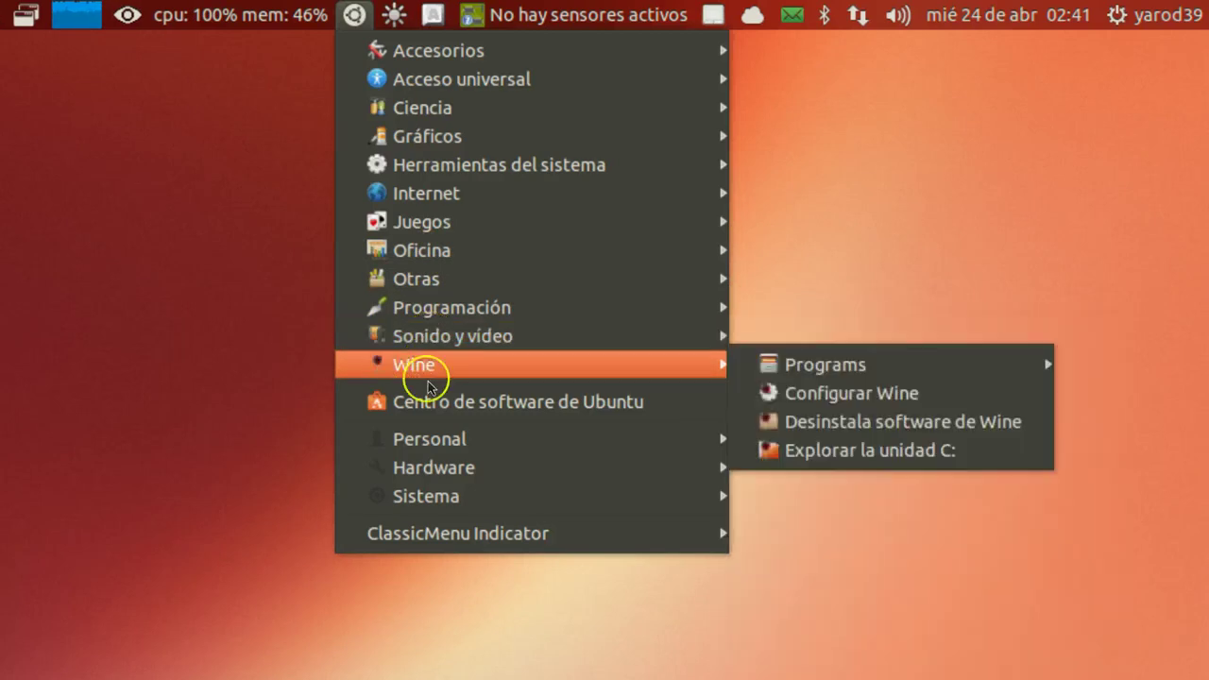
{"action": "mouse_move", "coordinate": [431, 441]}
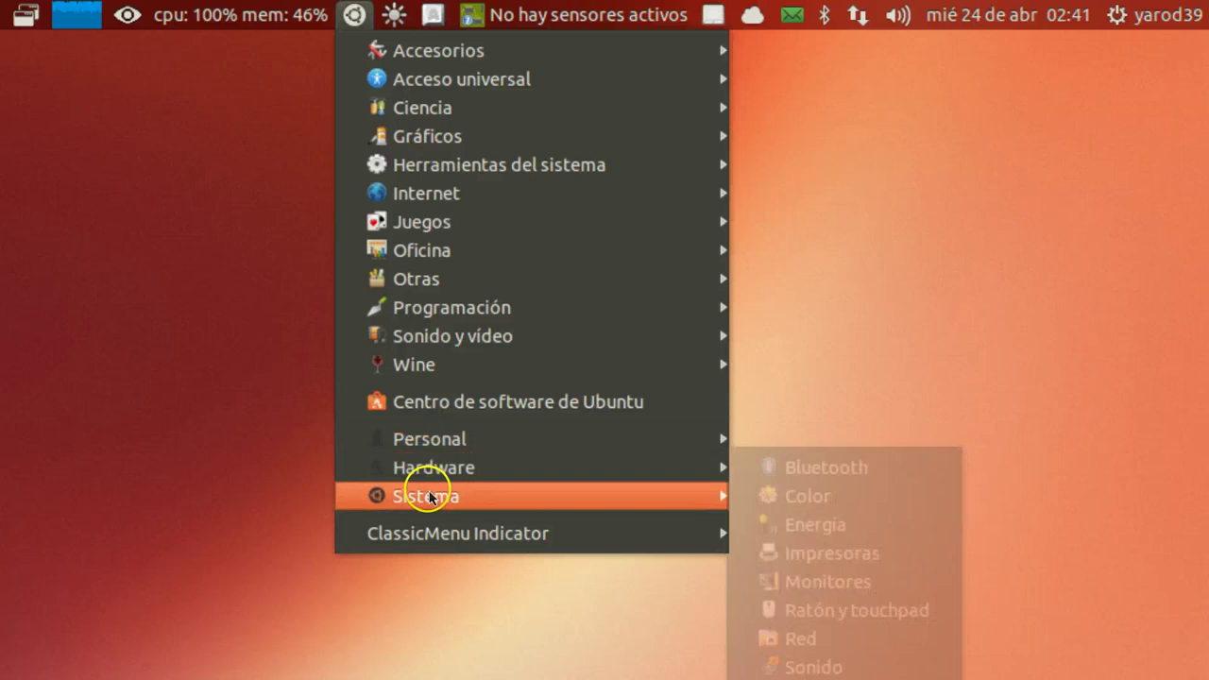
{"action": "left_click", "coordinate": [236, 212]}
- Review the brightness indicator's levels from 10 to 0 and close its menu without choosing one
{"action": "left_click", "coordinate": [395, 14]}
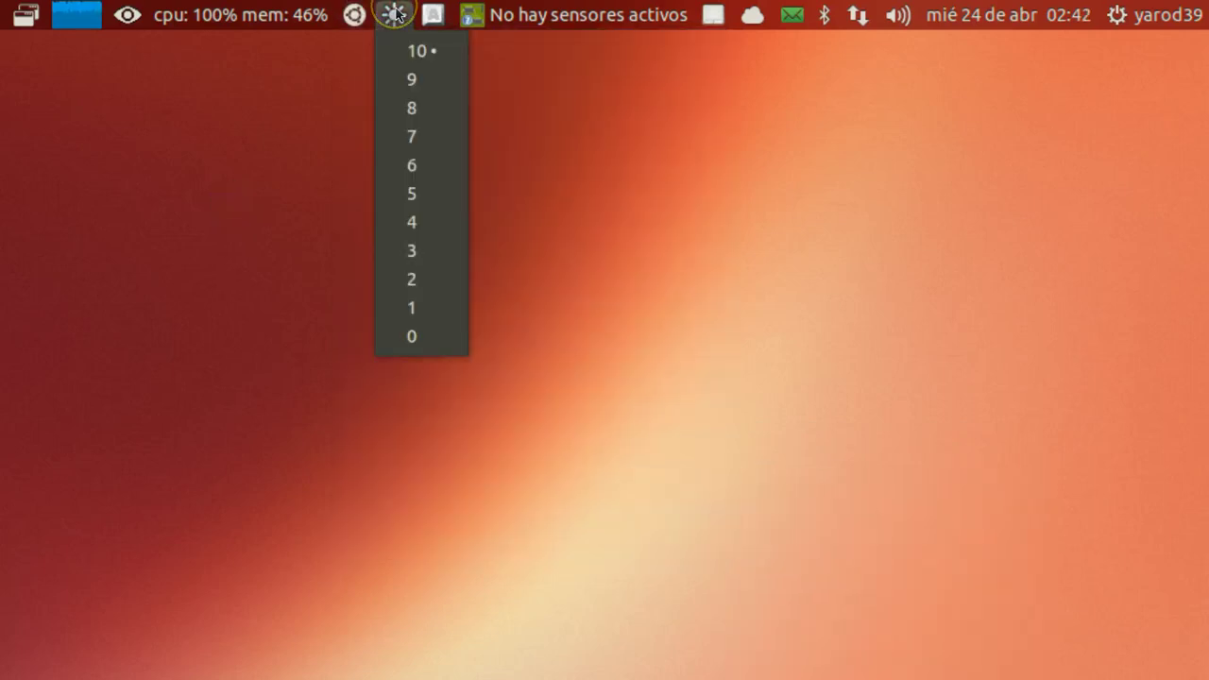
{"action": "left_click", "coordinate": [305, 259]}
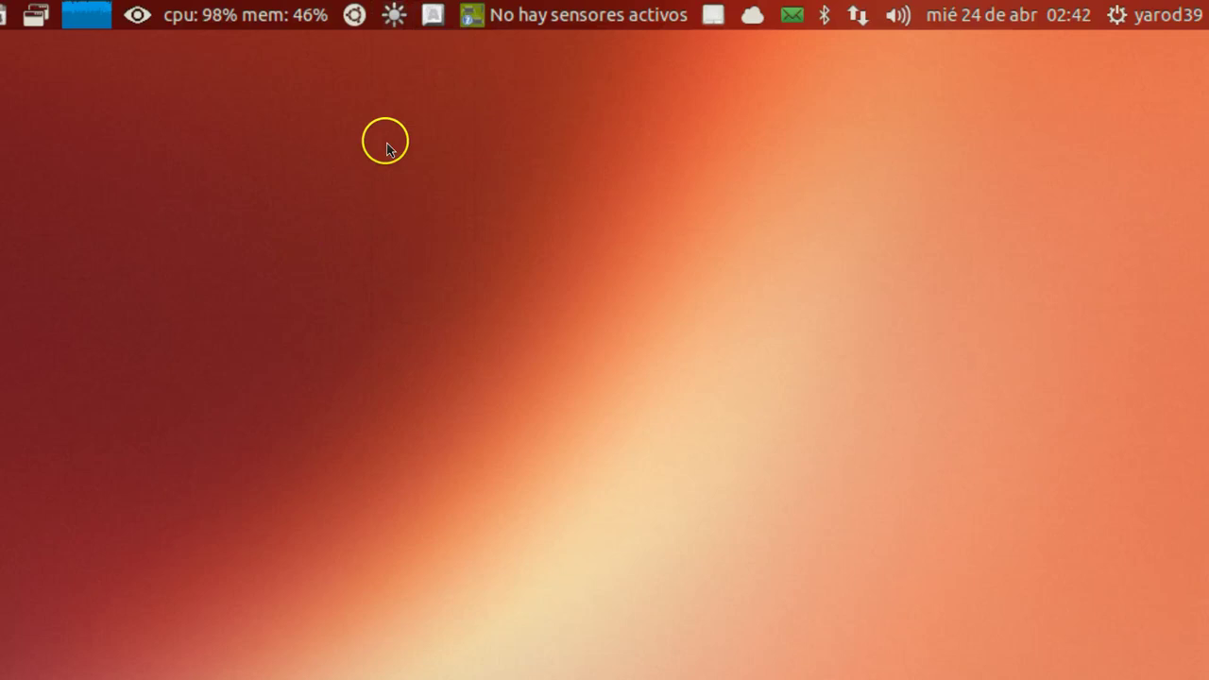
- Review the lock keys indicator's options, and turn Caps Lock on and off again to demonstrate its notifications
{"action": "left_click", "coordinate": [434, 14]}
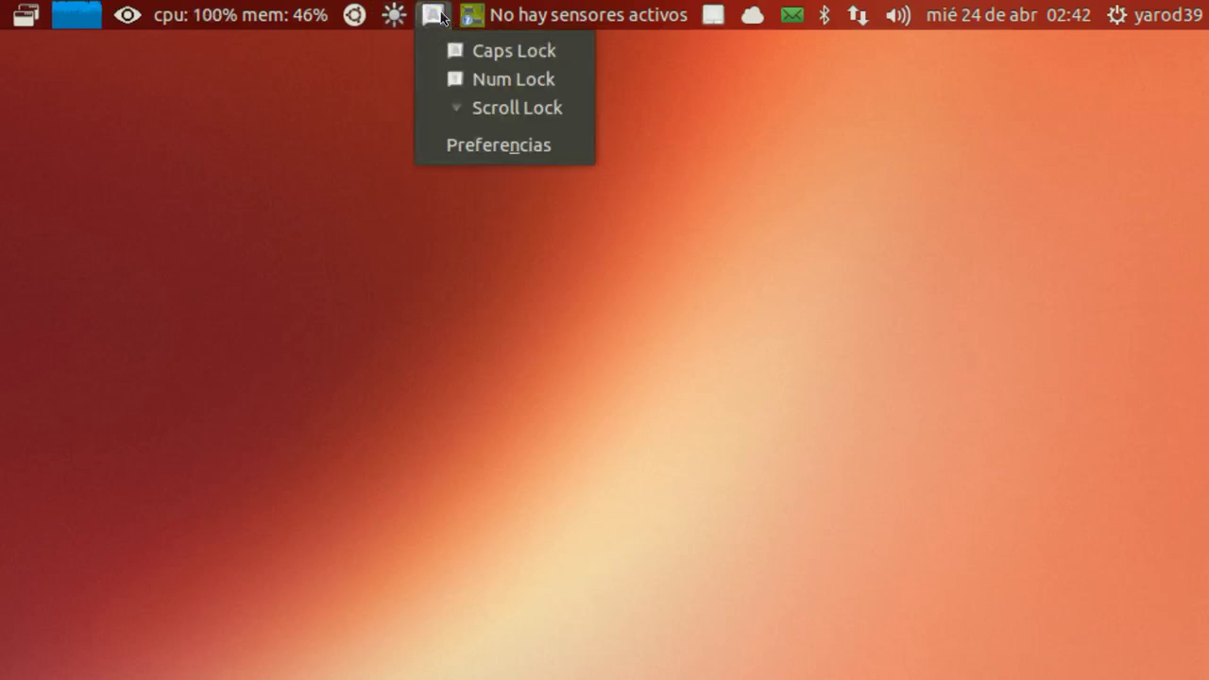
{"action": "left_click", "coordinate": [418, 179]}
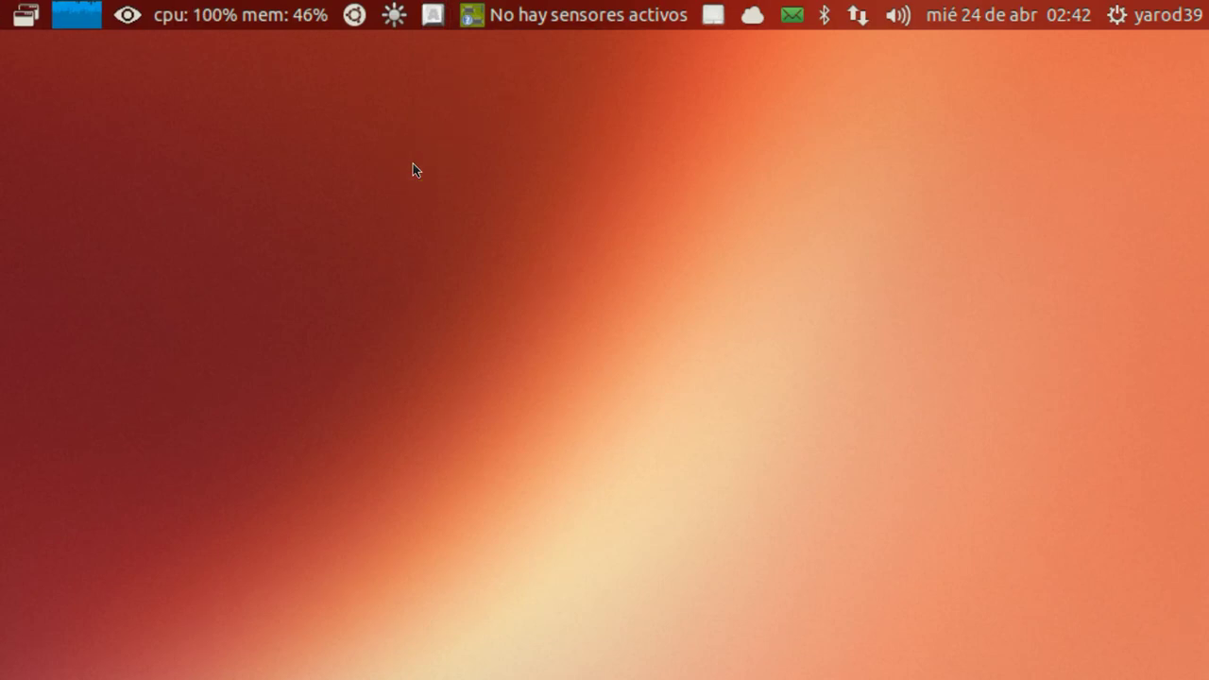
{"action": "key", "text": "Caps_Lock"}
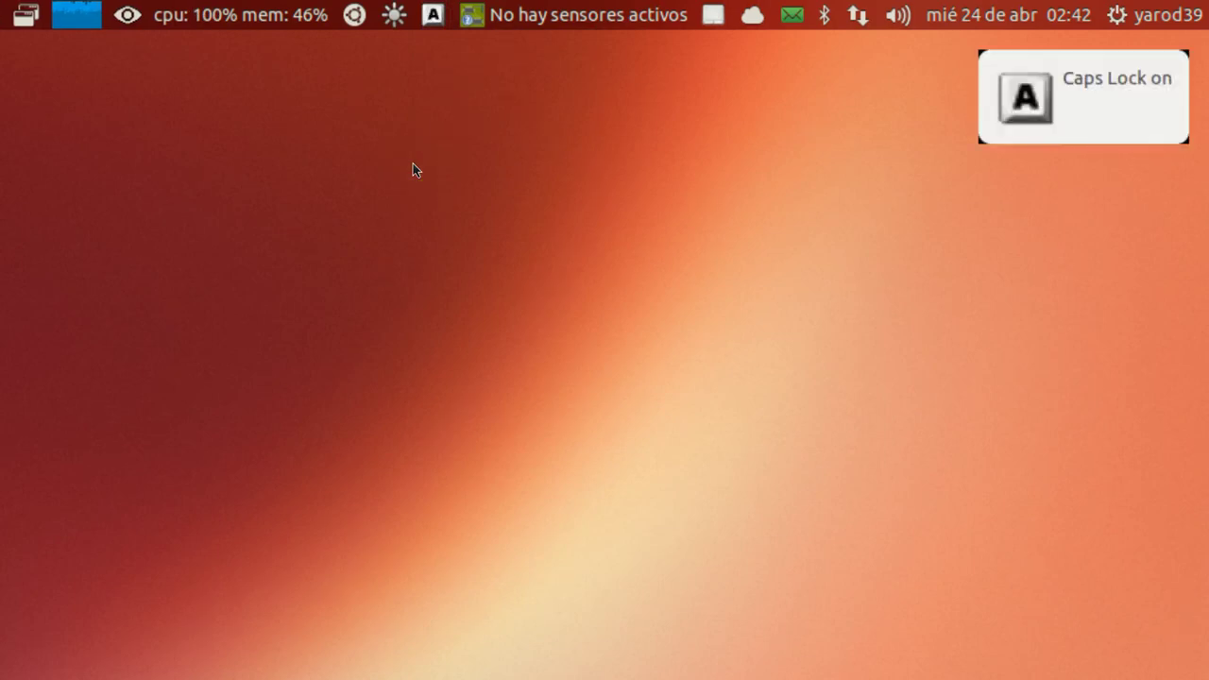
{"action": "key", "text": "Caps_Lock"}
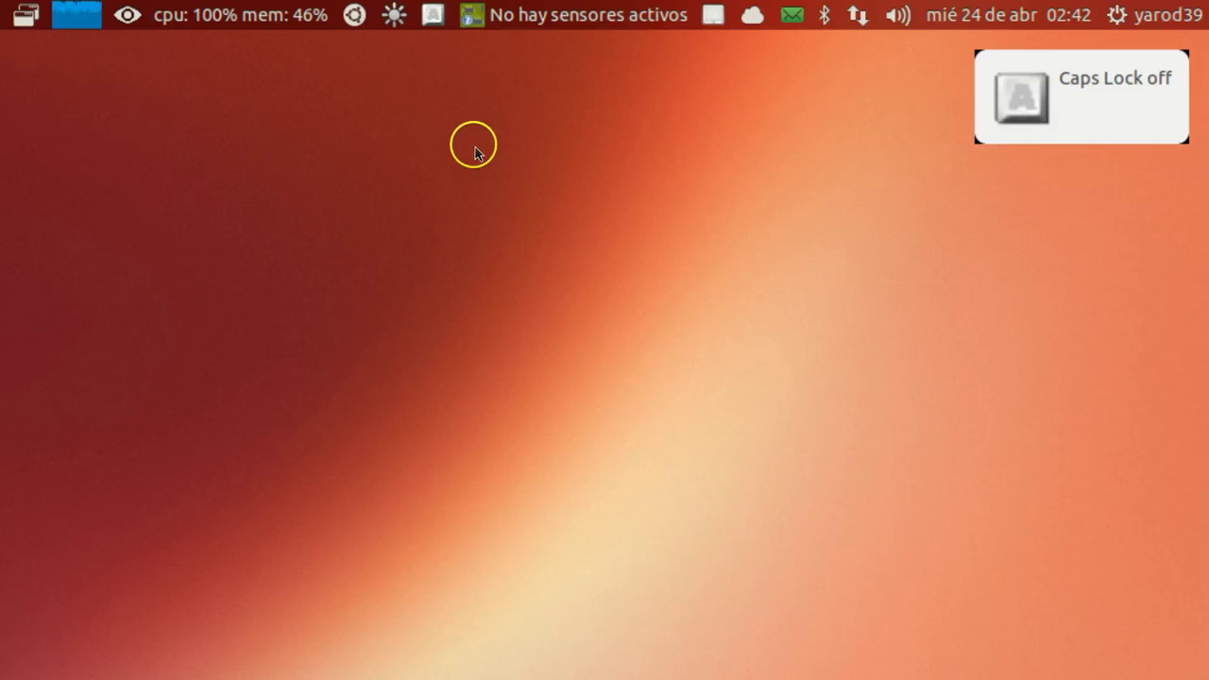
- Review the Hardware Sensors Indicator Preferences, looking through the nvidia, libsensors and udisks sensor groups, and close the window
{"action": "left_click", "coordinate": [574, 17]}
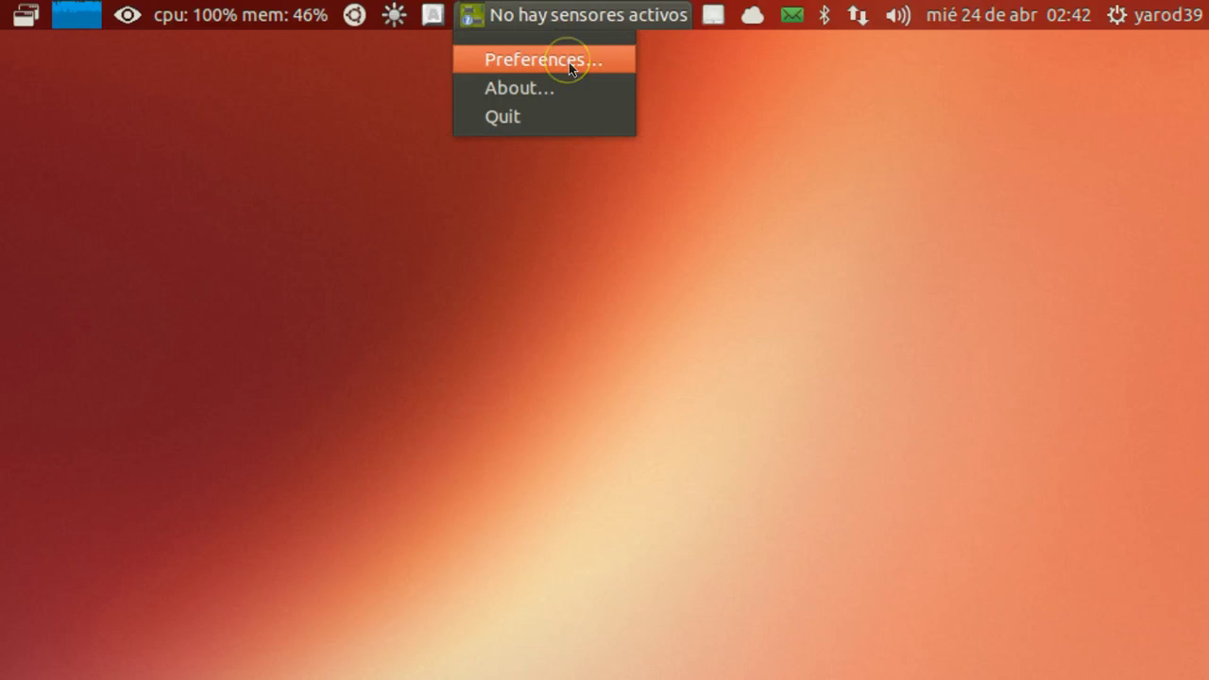
{"action": "left_click", "coordinate": [571, 63]}
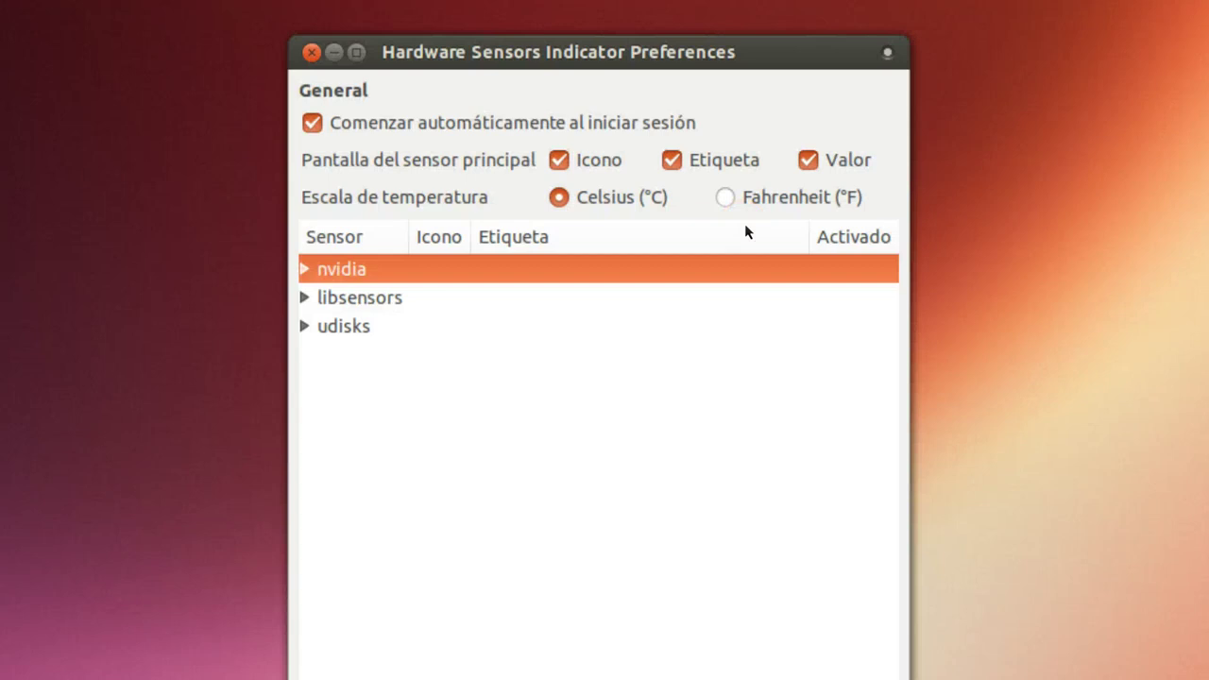
{"action": "key", "text": "Down"}
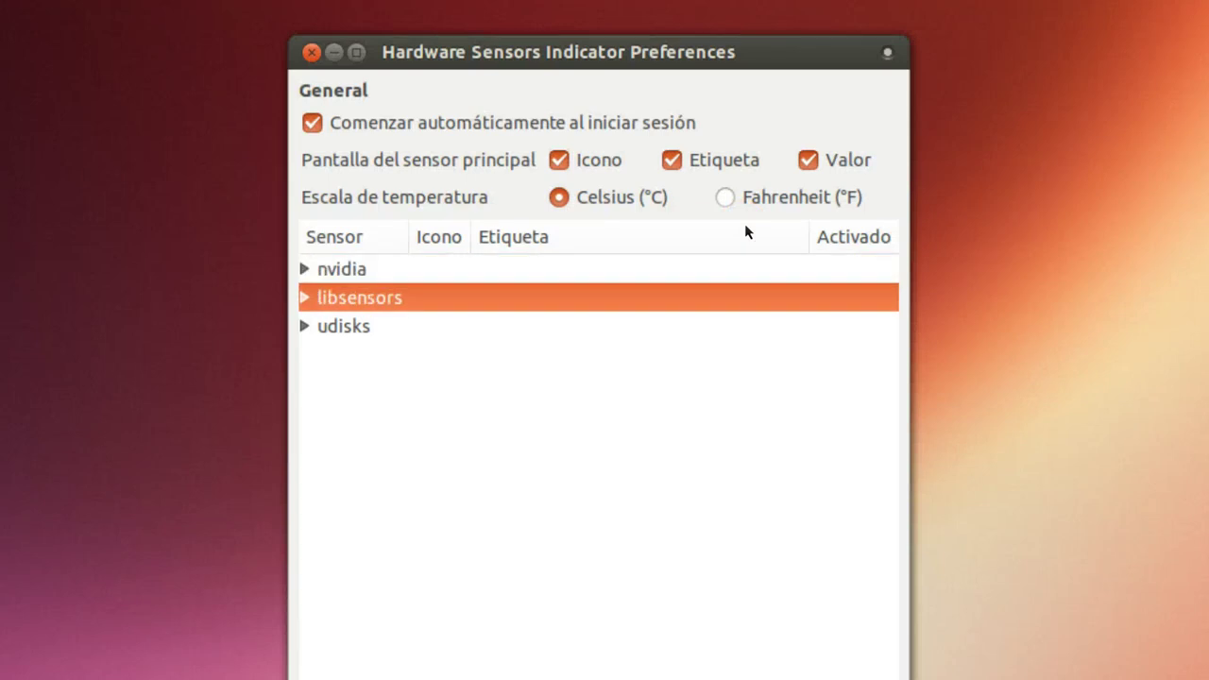
{"action": "left_click", "coordinate": [453, 336]}
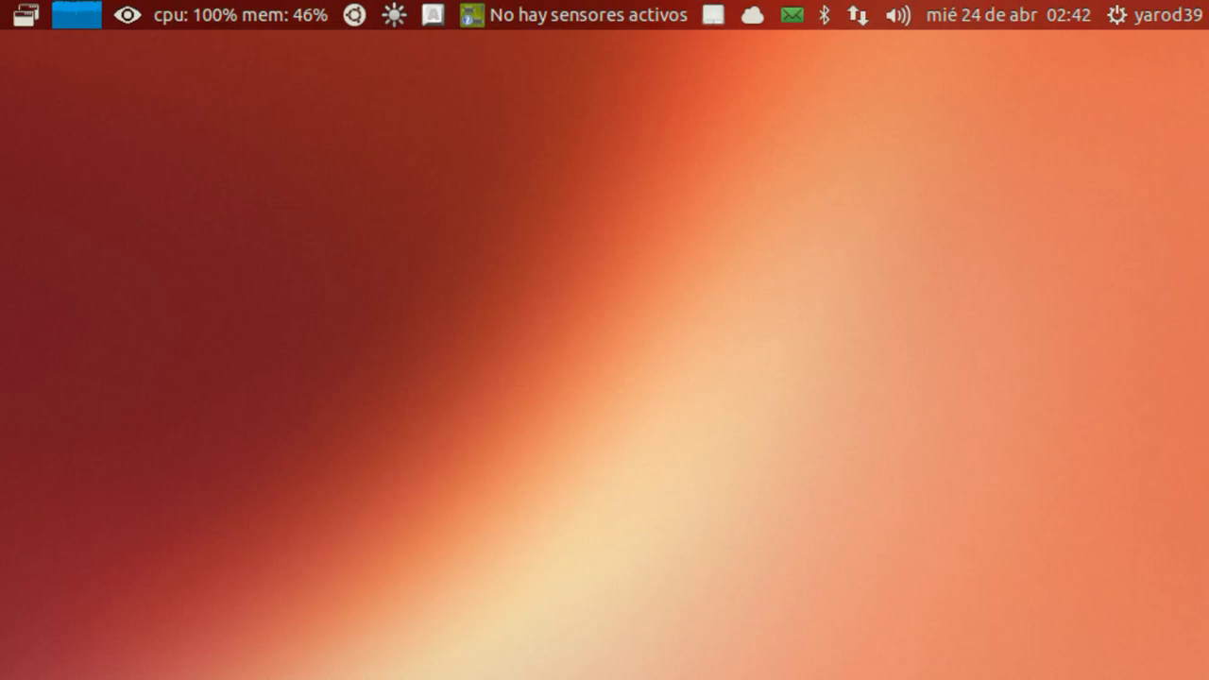
- Review the options of the touchpad indicator and the Ubuntu One indicator, closing each menu without changes
{"action": "left_click", "coordinate": [714, 15]}
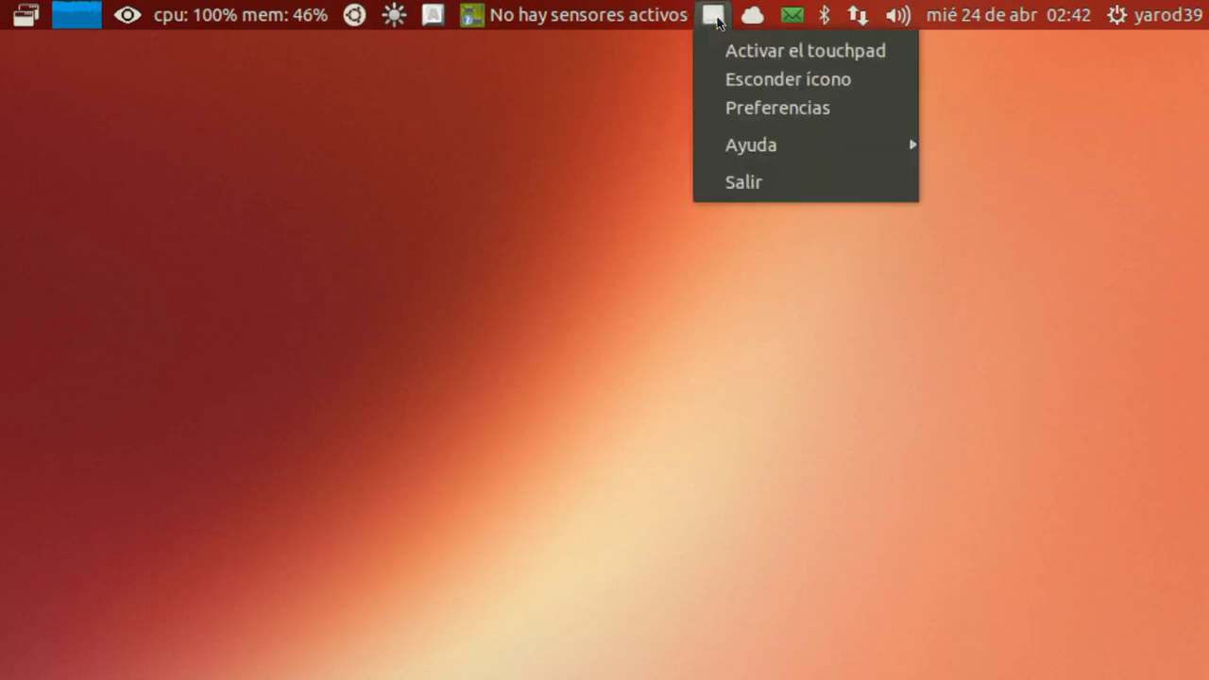
{"action": "left_click", "coordinate": [646, 168]}
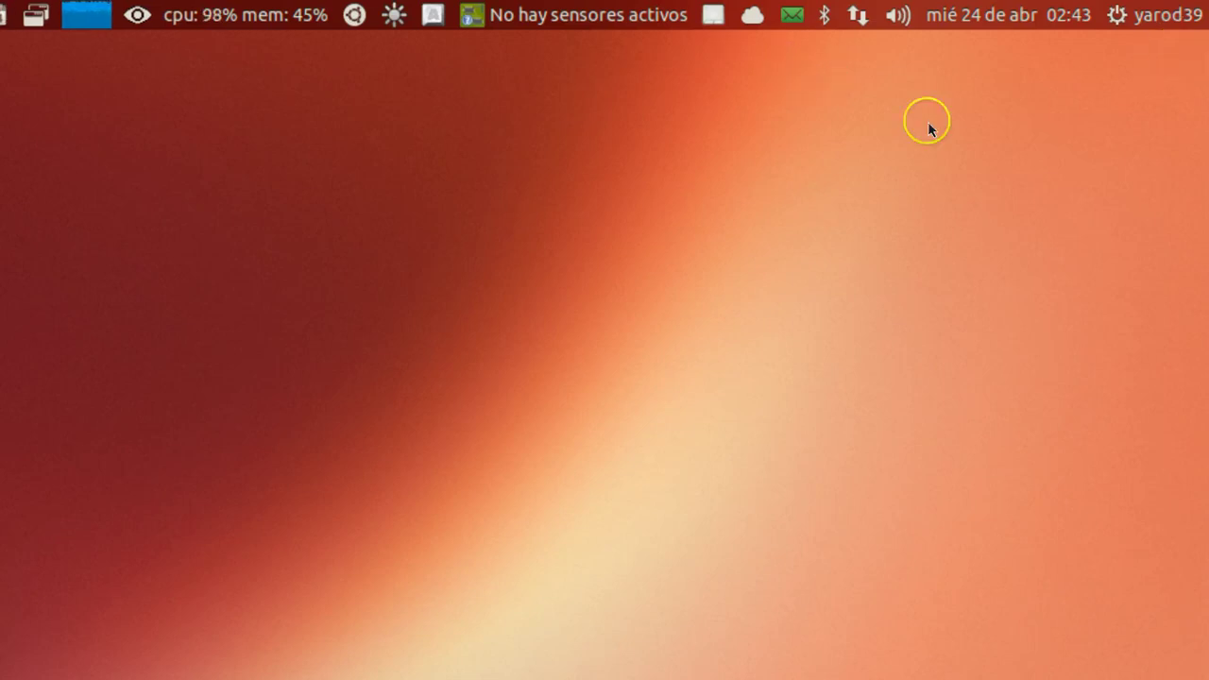
{"action": "left_click", "coordinate": [752, 18]}
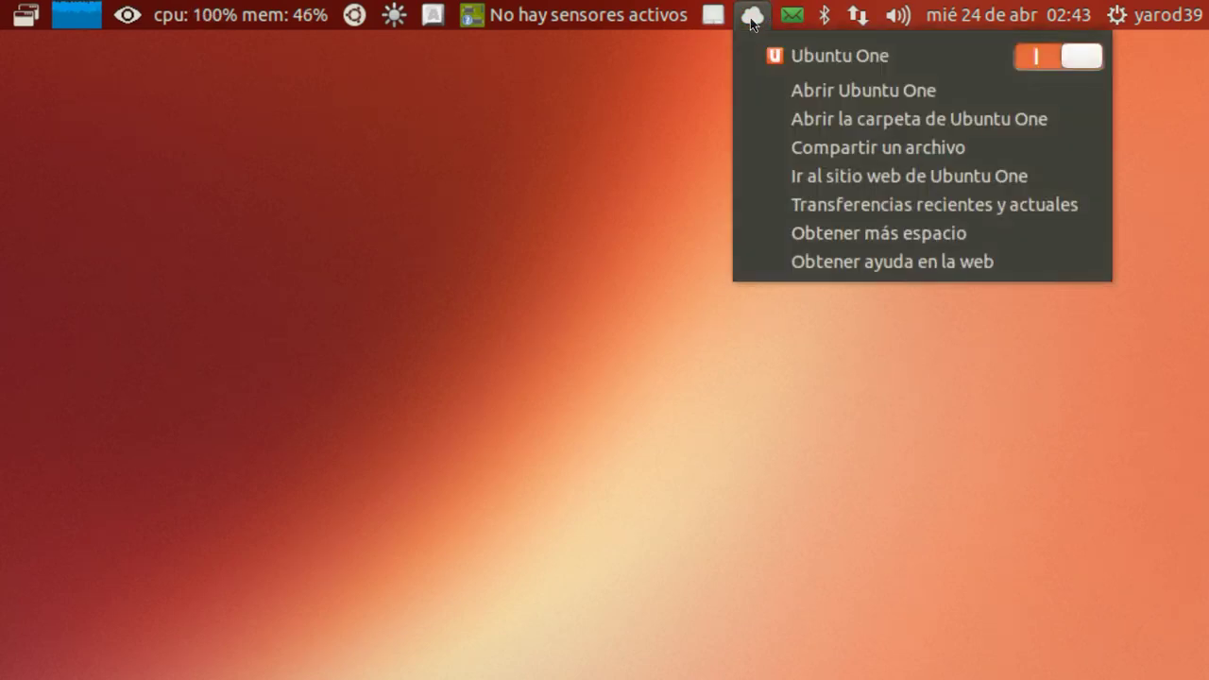
{"action": "left_click", "coordinate": [752, 19]}
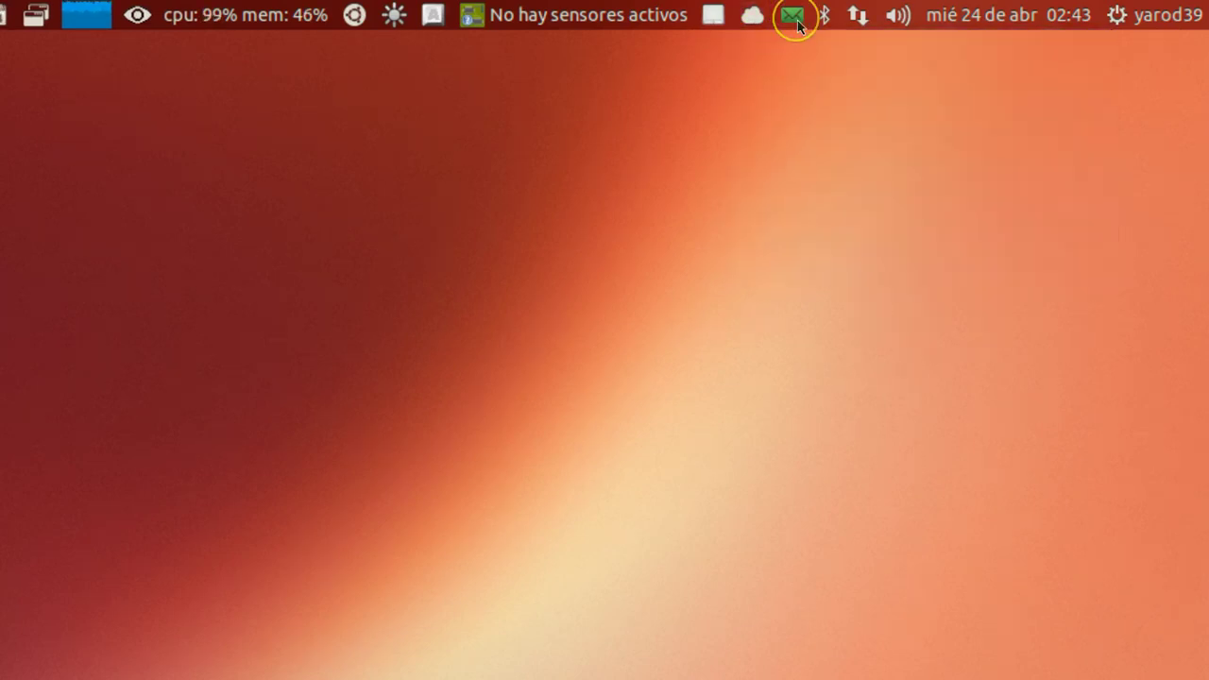
- Look through the default messaging, Bluetooth, sound and session indicator menus, and close them to return to the desktop
{"action": "left_click", "coordinate": [793, 17]}
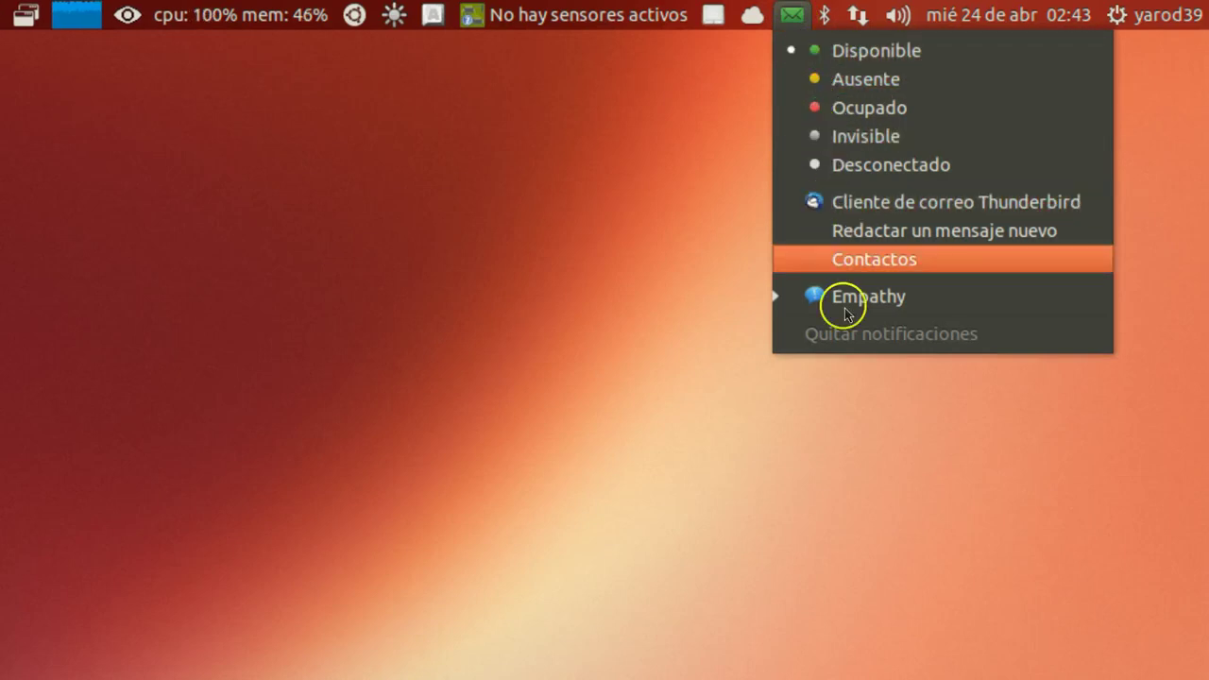
{"action": "mouse_move", "coordinate": [827, 28]}
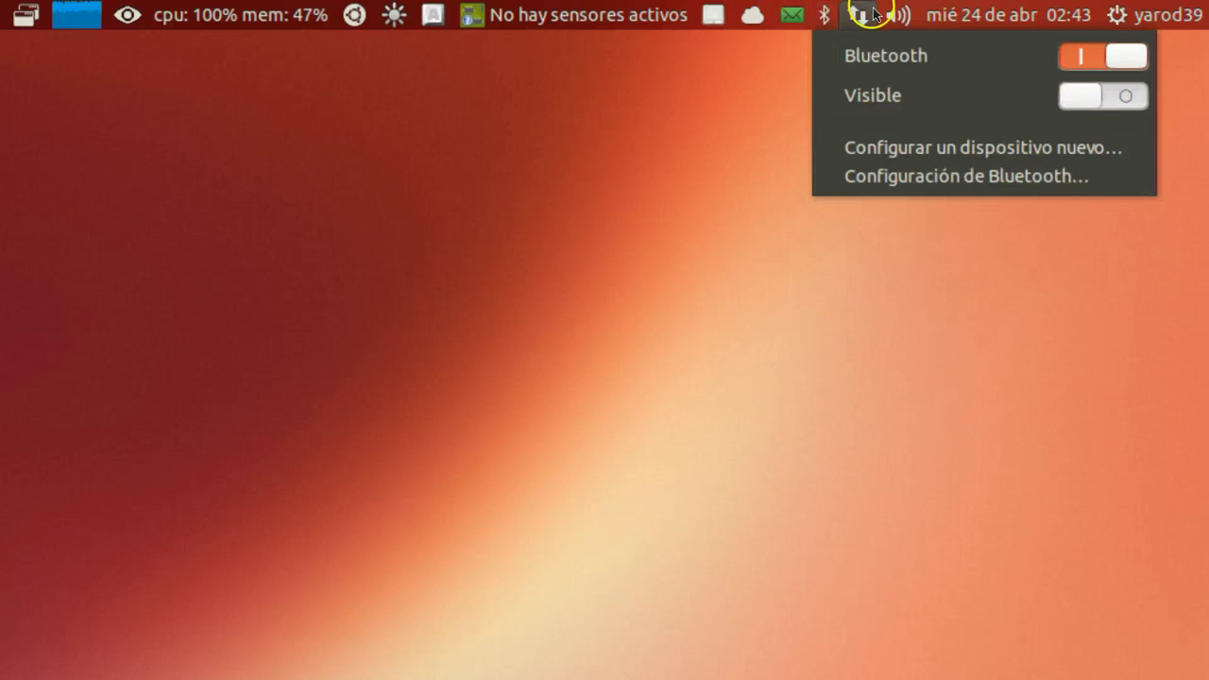
{"action": "mouse_move", "coordinate": [897, 22]}
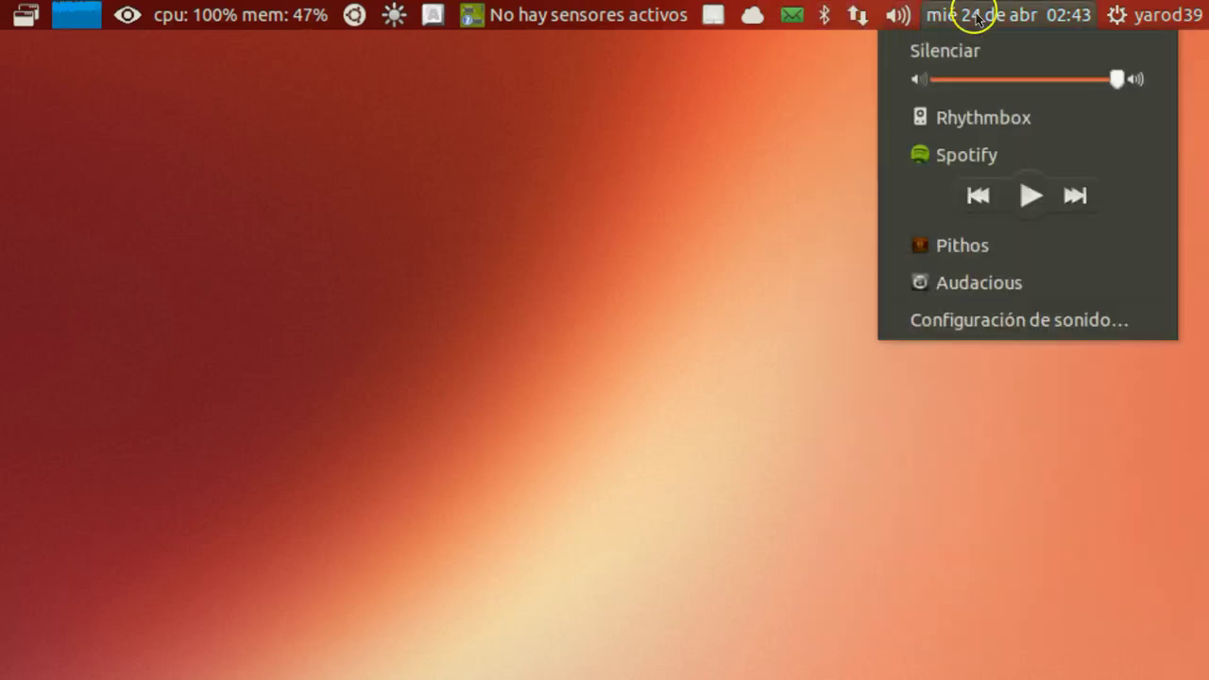
{"action": "mouse_move", "coordinate": [1093, 20]}
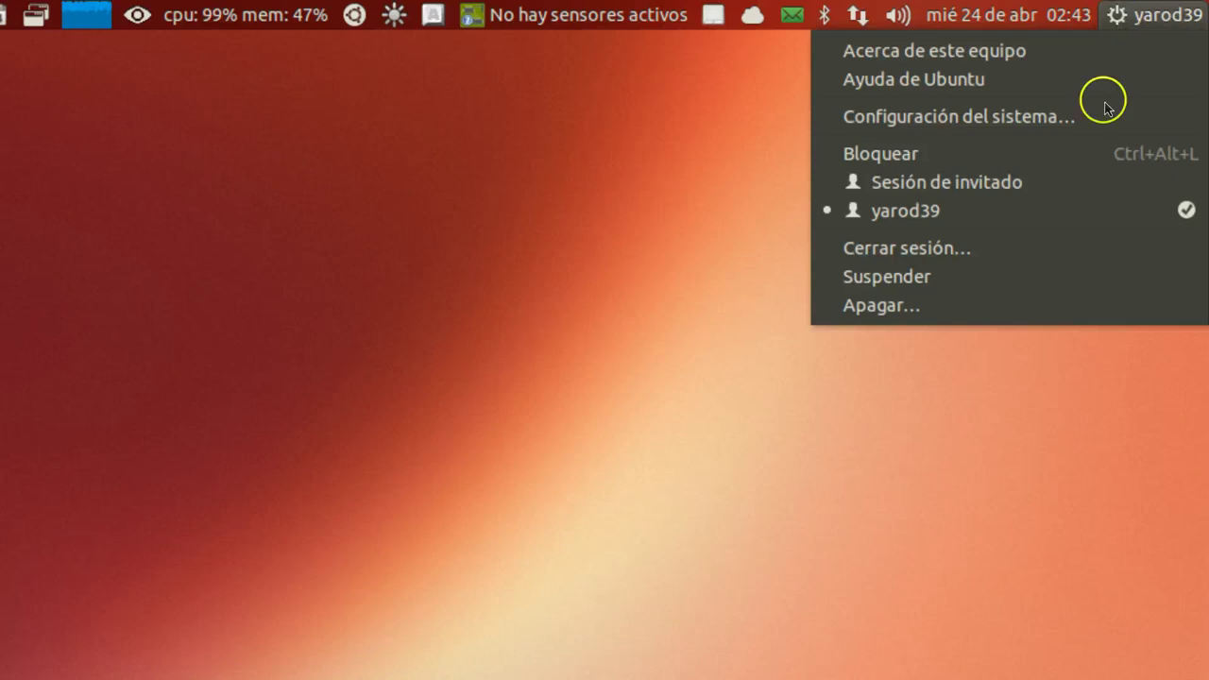
{"action": "left_click", "coordinate": [552, 431]}
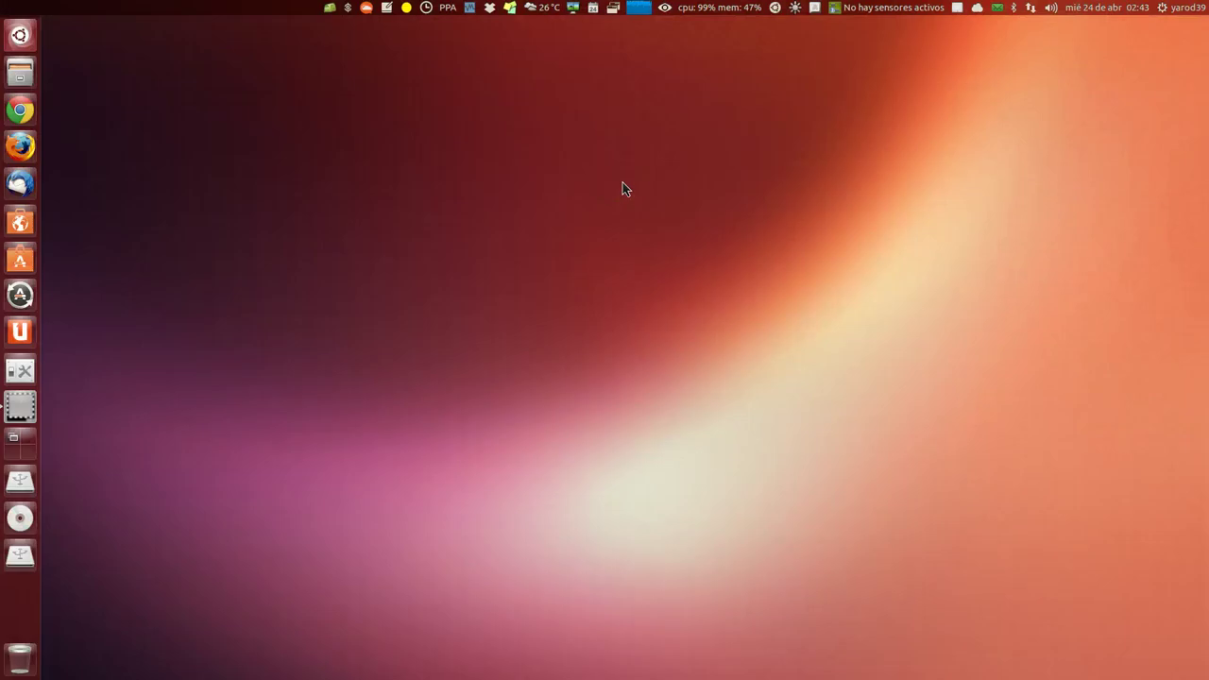
{"action": "left_click", "coordinate": [618, 191]}
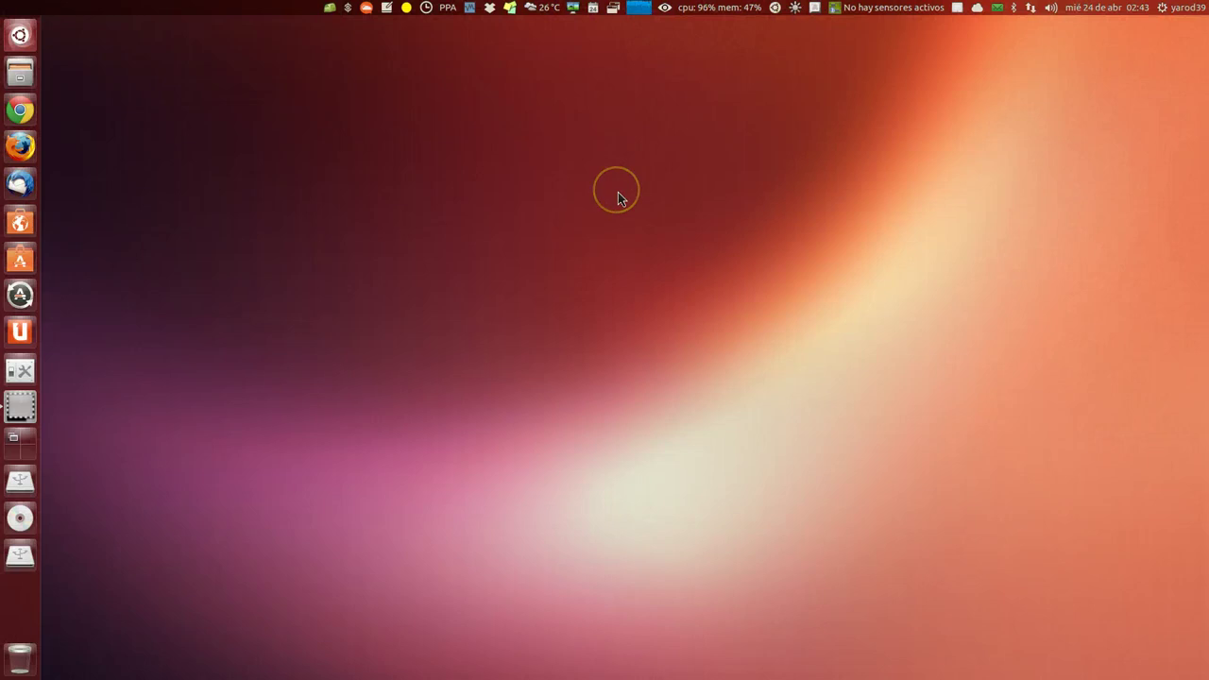